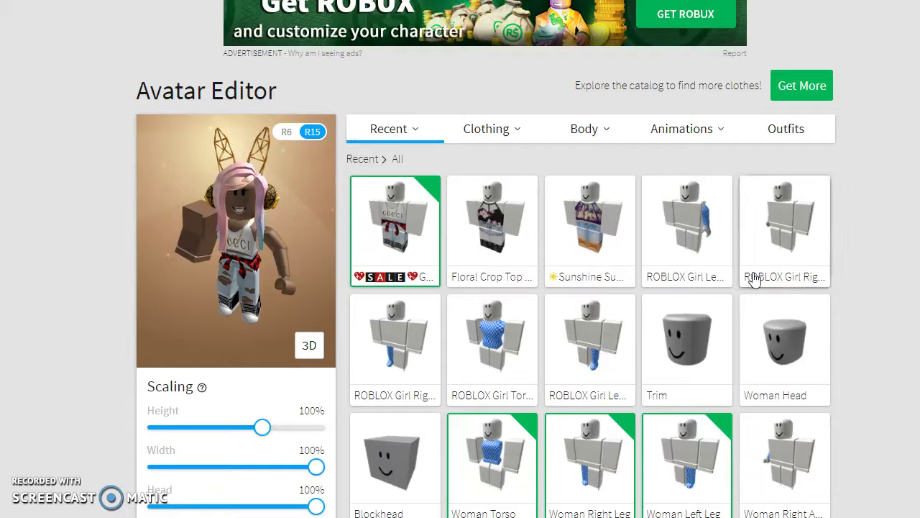
Step: Equip the Woman Right Arm from Recent and drag the Height scaling slider to 105%
click(746, 452)
scroll(691, 480, down, 1)
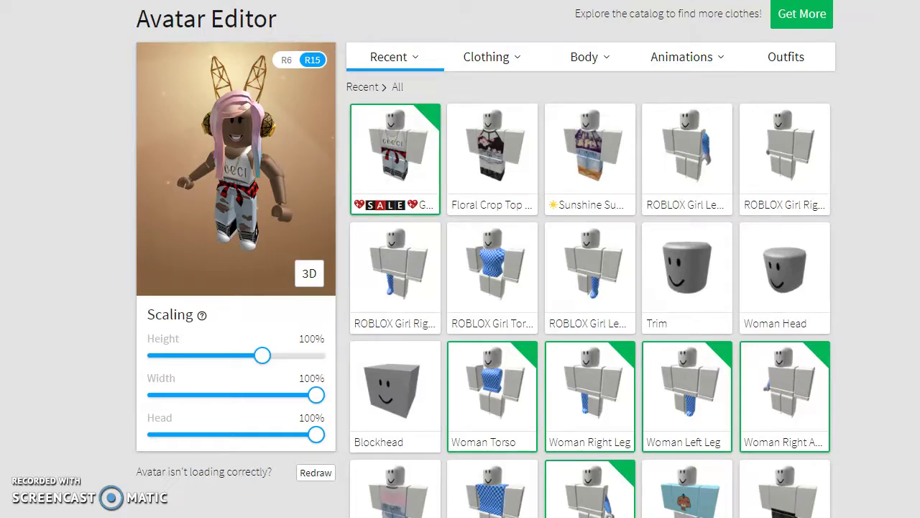
scroll(406, 316, up, 2)
scroll(406, 317, down, 3)
scroll(410, 309, up, 1)
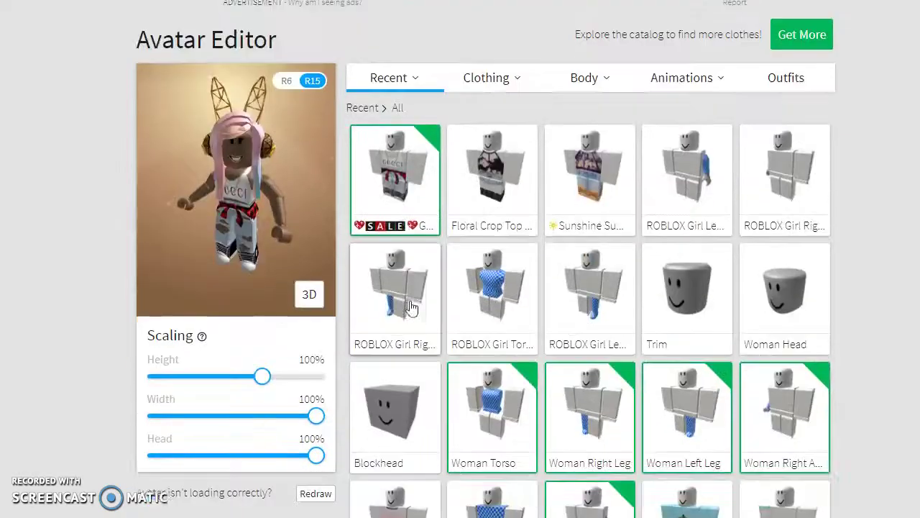
scroll(410, 308, up, 1)
scroll(410, 304, down, 3)
scroll(415, 290, up, 2)
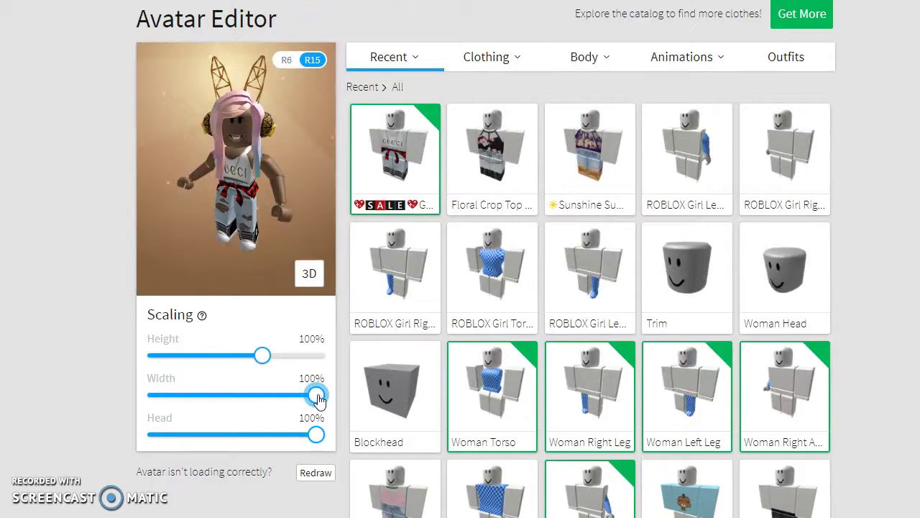
mouse_move(263, 355)
mouse_down()
mouse_move(316, 355)
mouse_move(262, 356)
mouse_up()
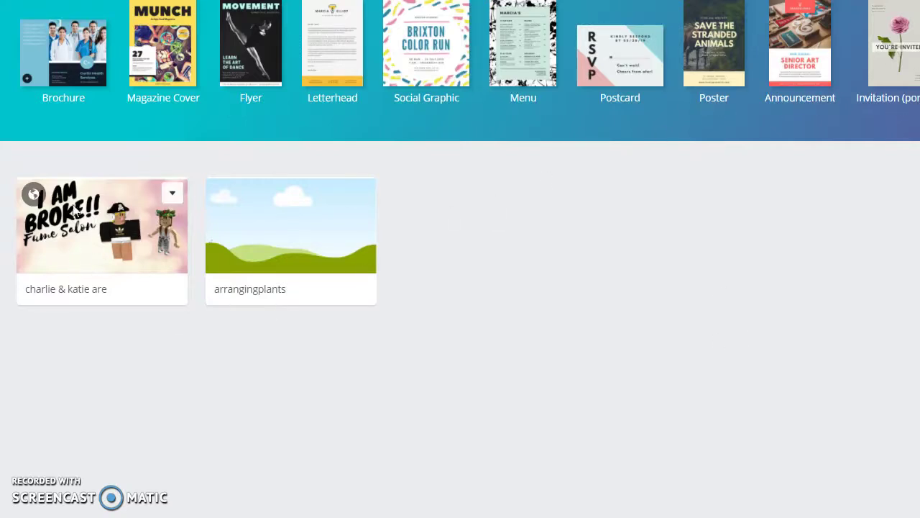
Step: Open the 'charlie & katie are' design and nudge the right-hand Roblox character slightly right
click(114, 248)
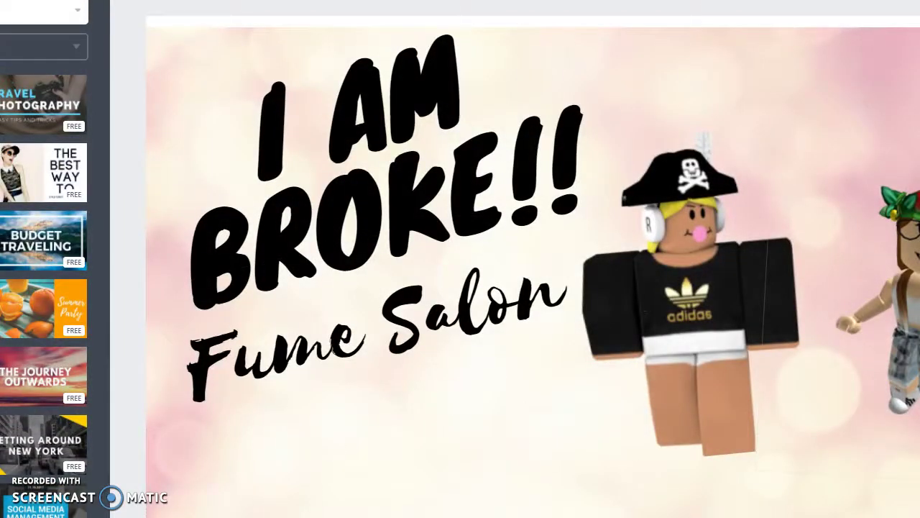
drag(766, 59, 790, 58)
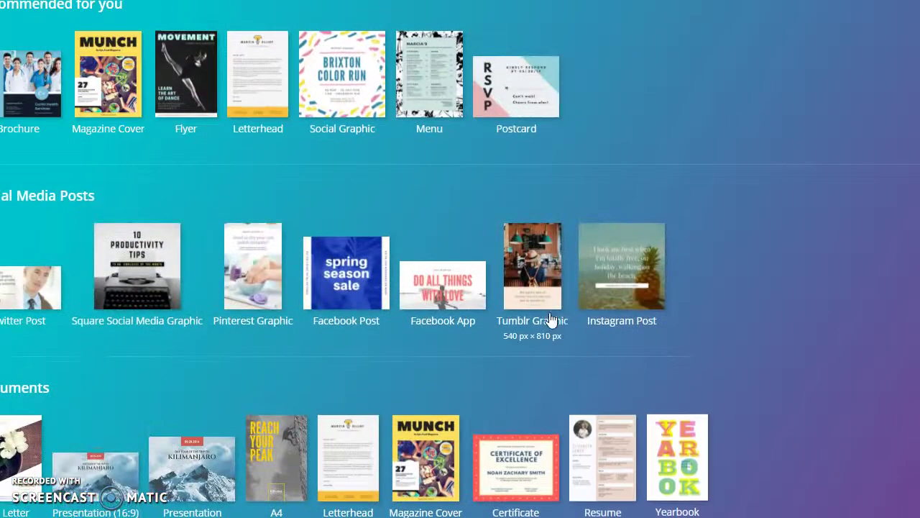
Step: Start a new design using the YouTube Thumbnail size from Social Media & Email Headers
scroll(550, 319, down, 3)
scroll(548, 320, up, 2)
scroll(548, 325, down, 10)
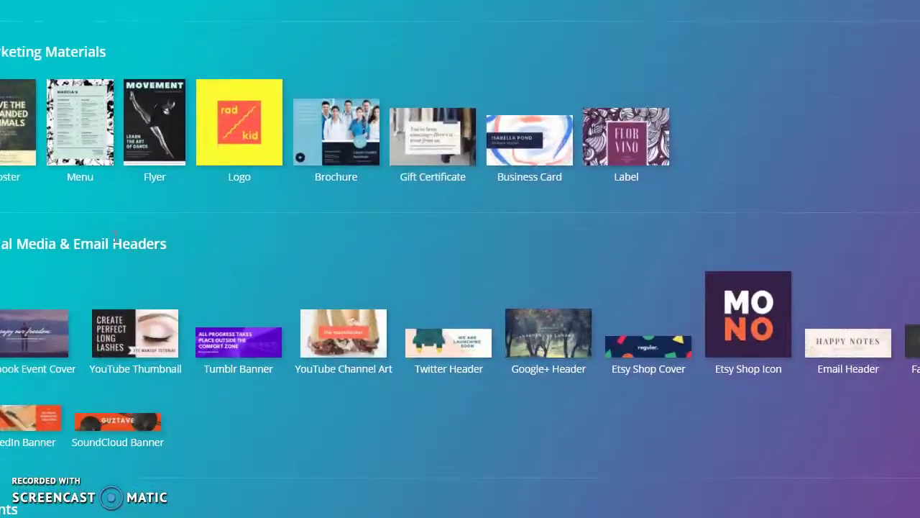
click(136, 317)
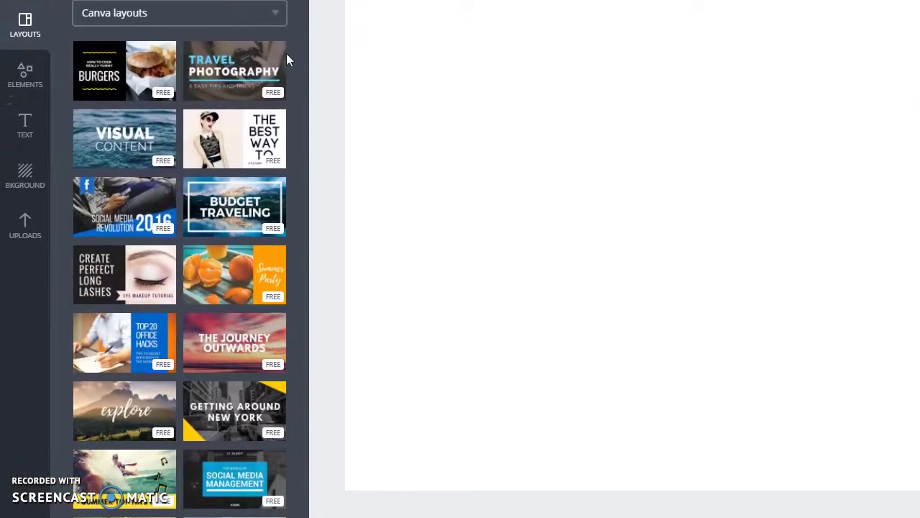
Step: Show the uploaded Roblox character images, then open a new Chrome tab
click(16, 220)
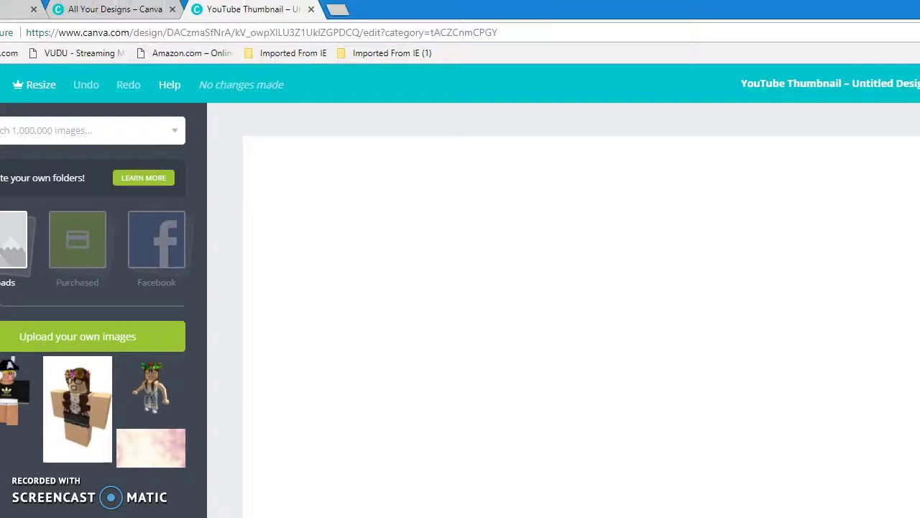
click(336, 10)
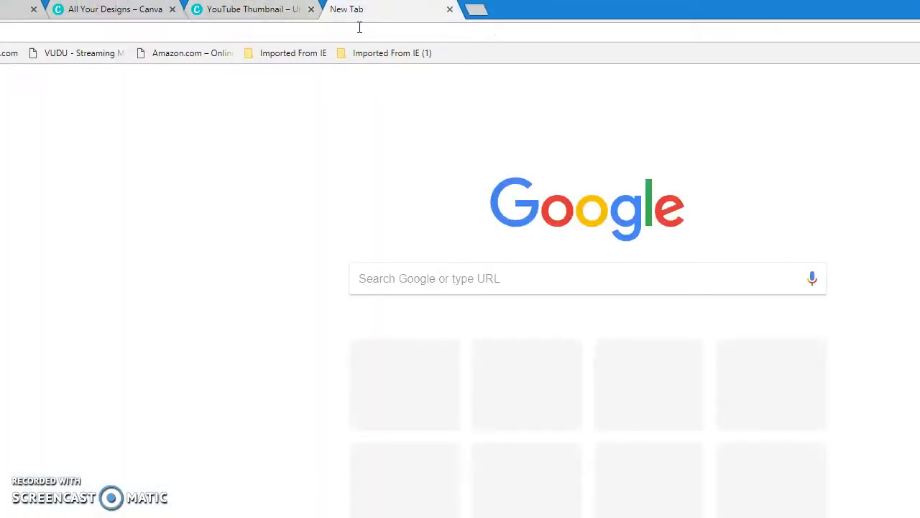
Step: Load google.com in the new tab and place the cursor in its search box
text(google)
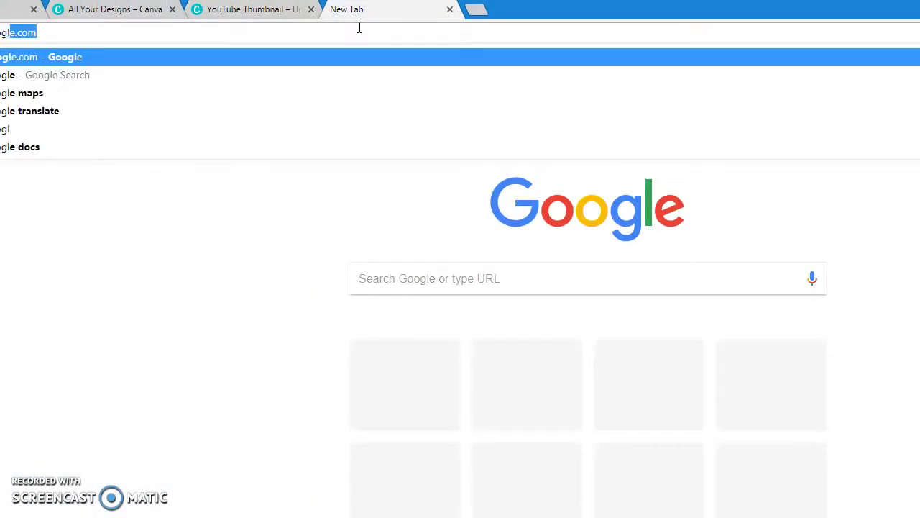
text(.com)
key(Return)
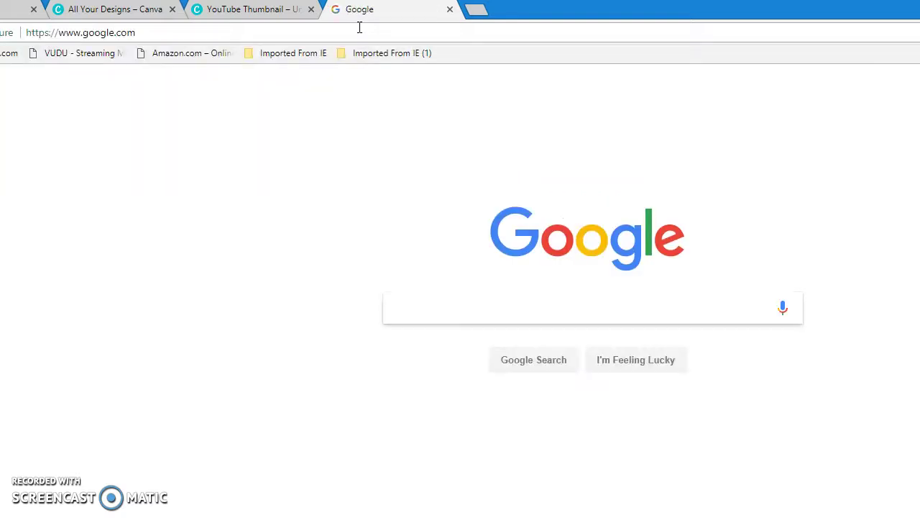
click(432, 315)
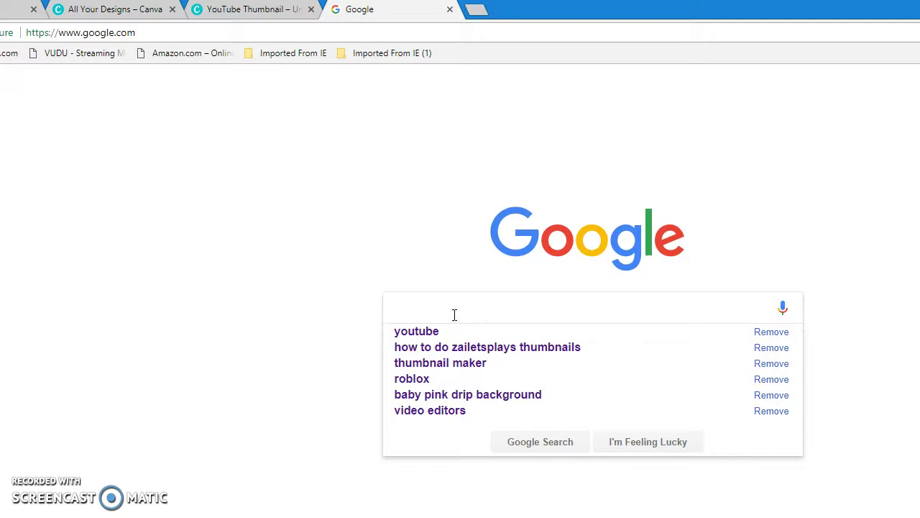
Step: Search Google for 'baby blue glitter background', fixing the typos along the way
text(ab)
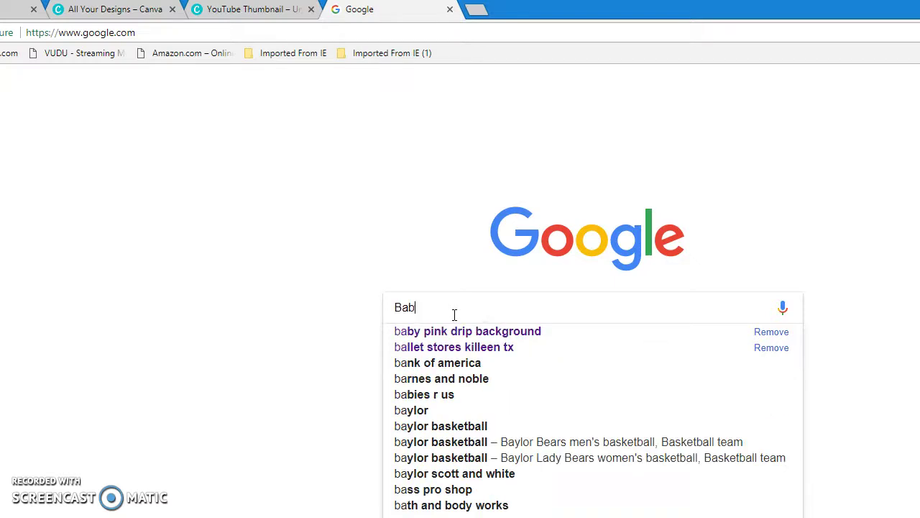
text(y )
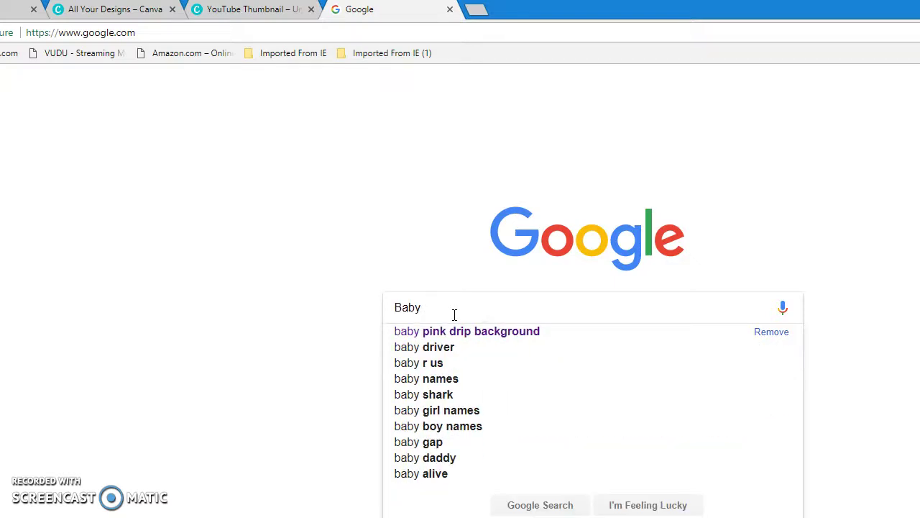
text(blue)
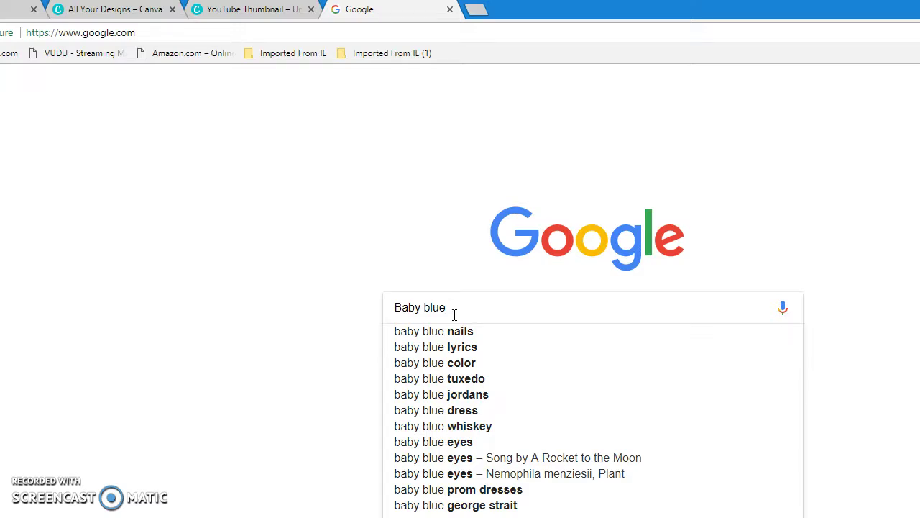
text(w)
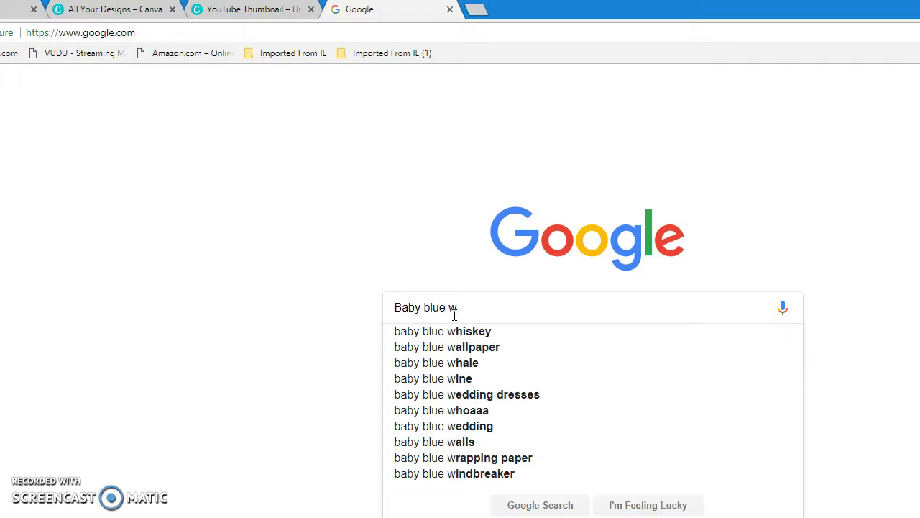
text(oo)
key(BackSpace)
key(BackSpace)
key(BackSpace)
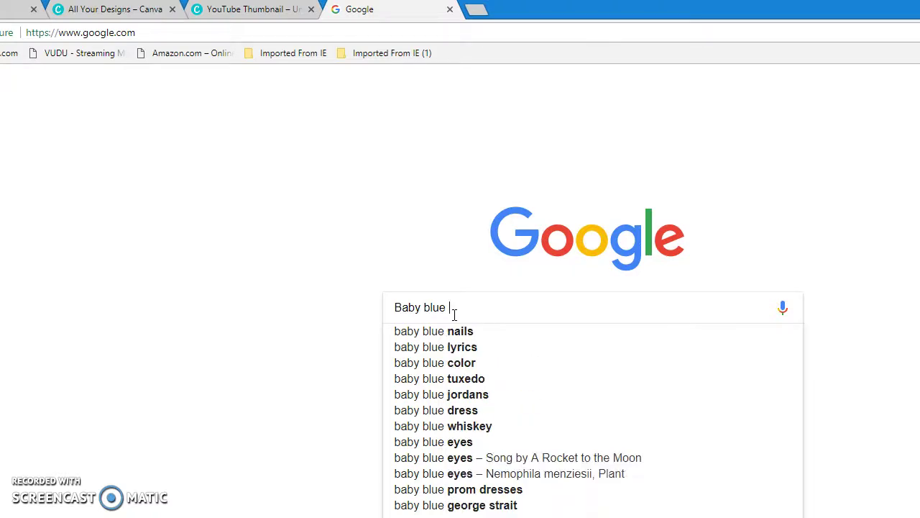
text(gliter)
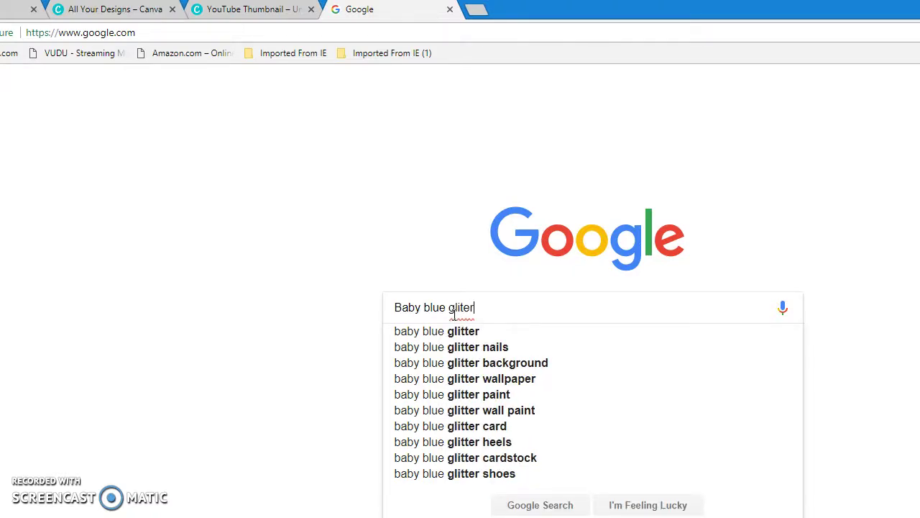
key(BackSpace)
key(BackSpace)
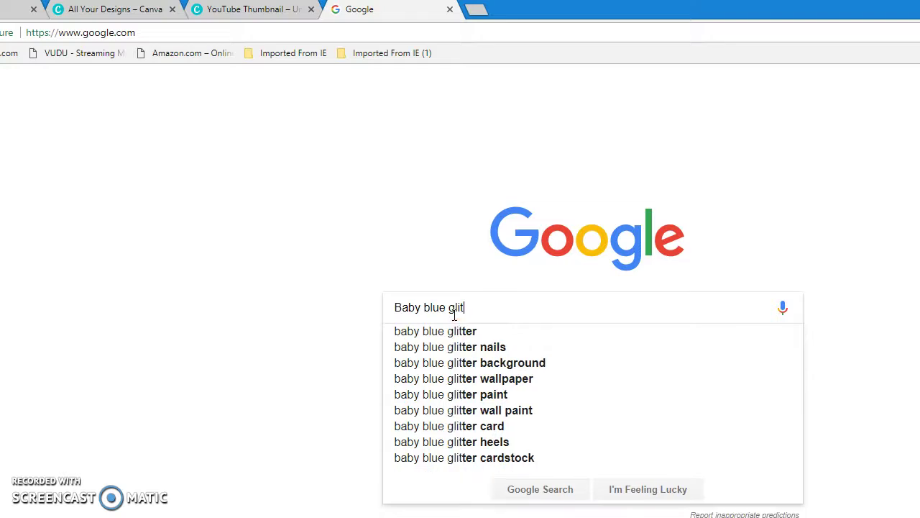
text(ter)
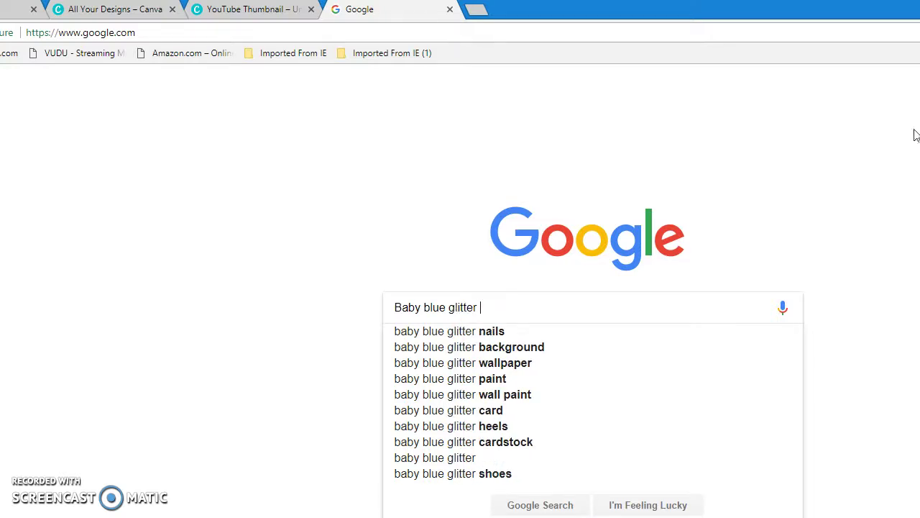
click(519, 348)
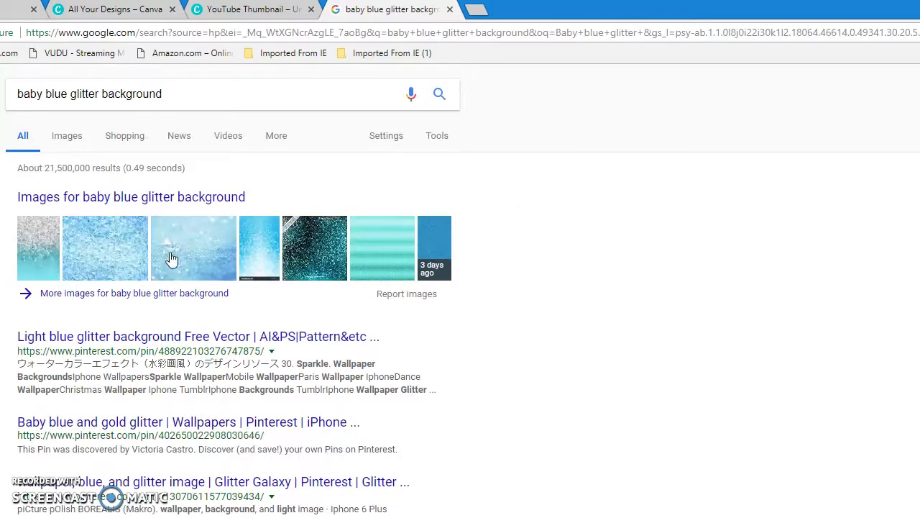
Step: Switch to image results, preview a light blue glitter image, then close the preview
click(195, 245)
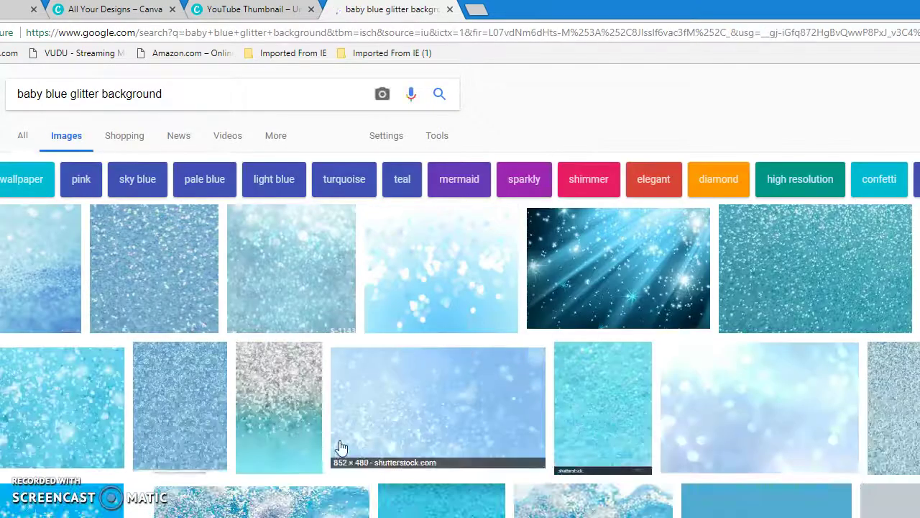
click(309, 359)
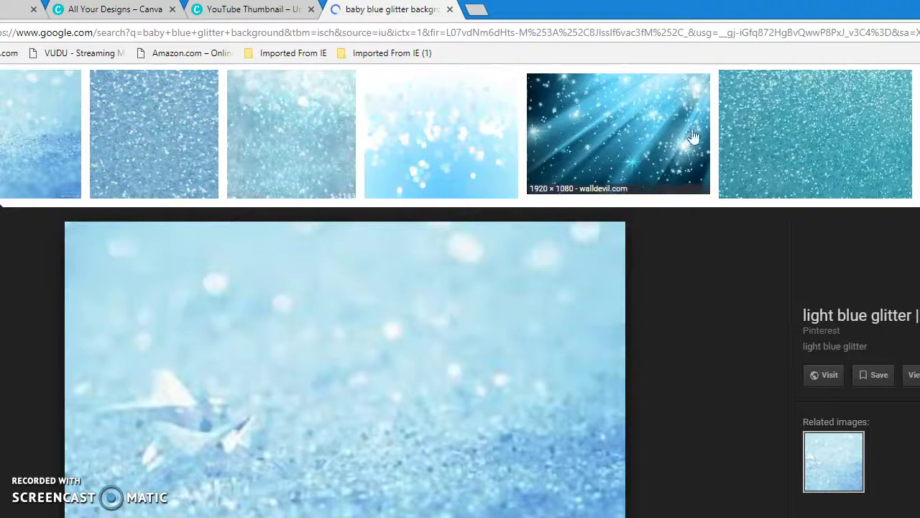
scroll(762, 369, up, 1)
scroll(762, 369, up, 1)
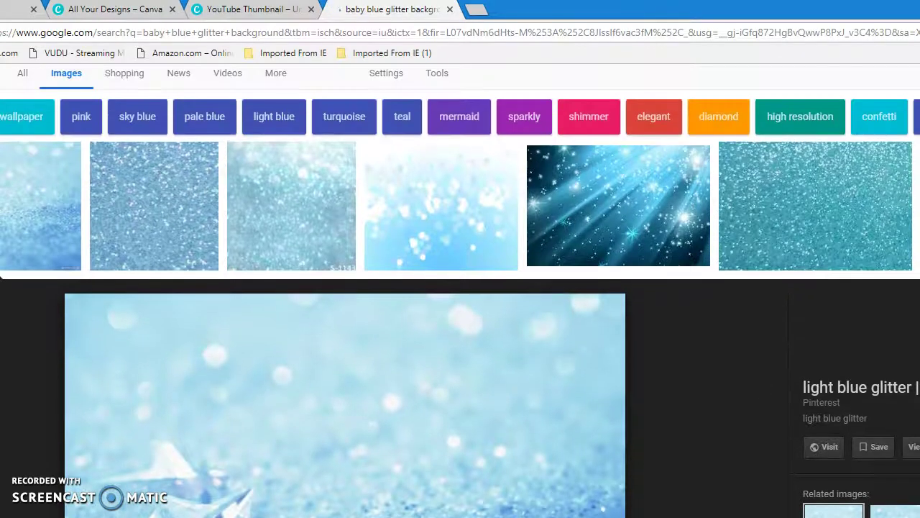
click(62, 187)
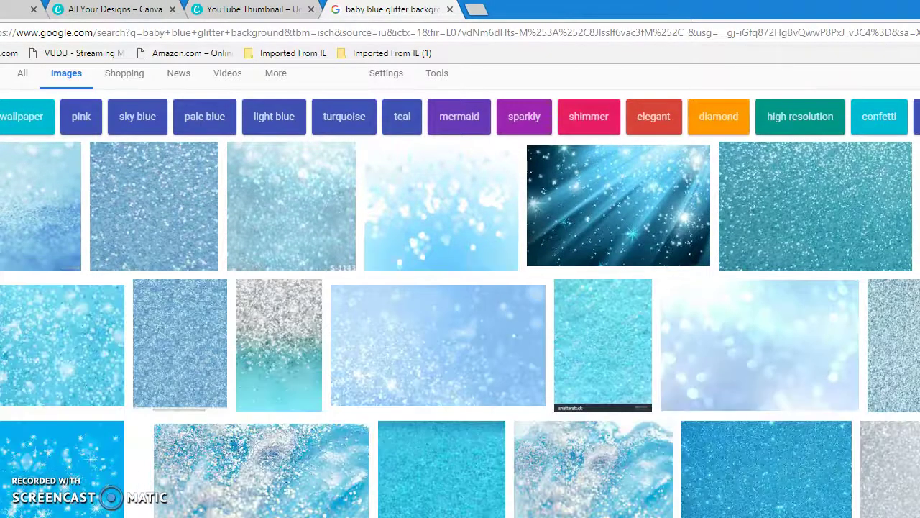
Step: Scroll down through many more rows of baby blue glitter background results
scroll(468, 298, down, 2)
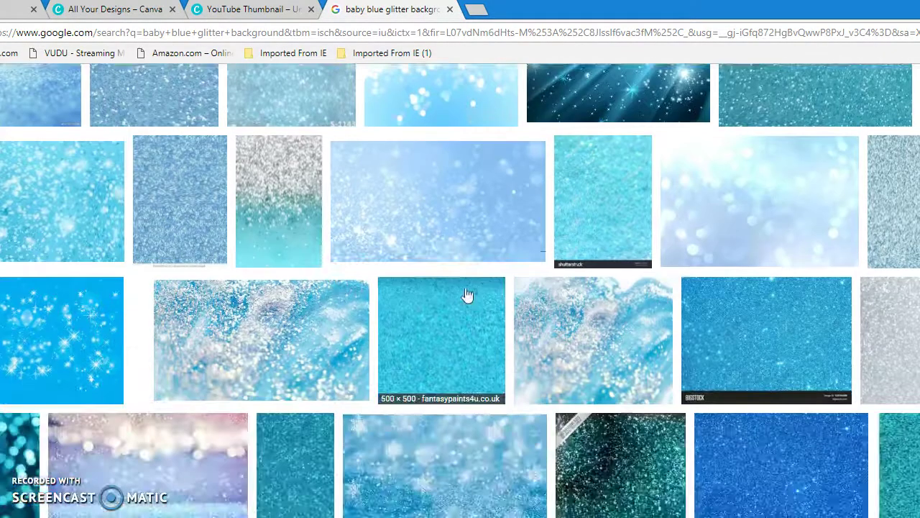
scroll(417, 312, down, 3)
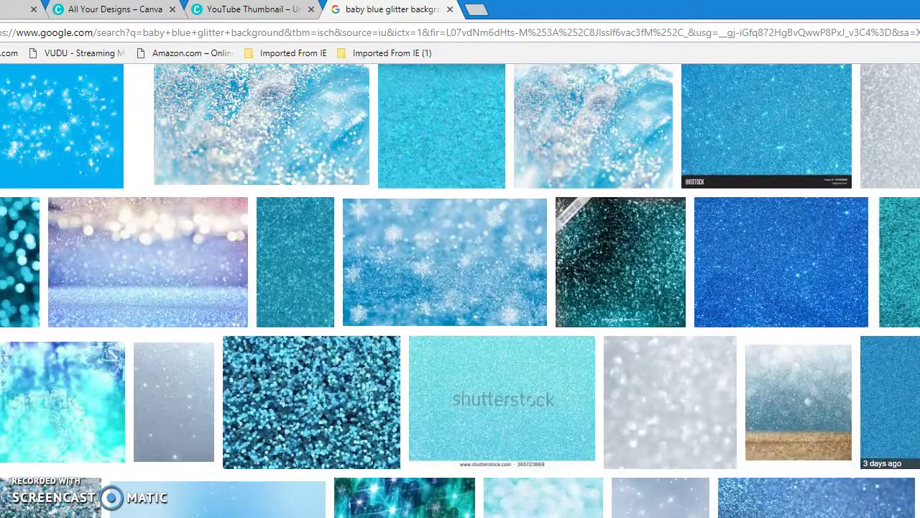
scroll(707, 359, down, 2)
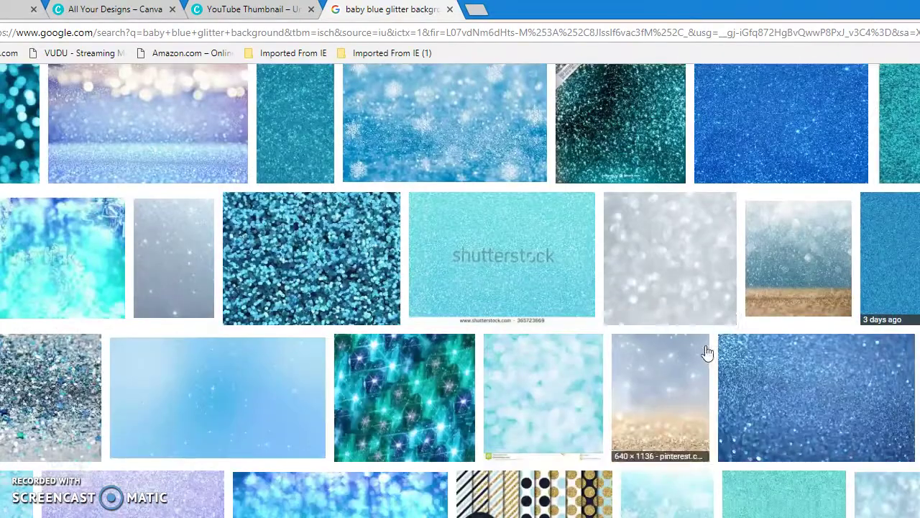
scroll(701, 309, down, 1)
scroll(647, 338, down, 1)
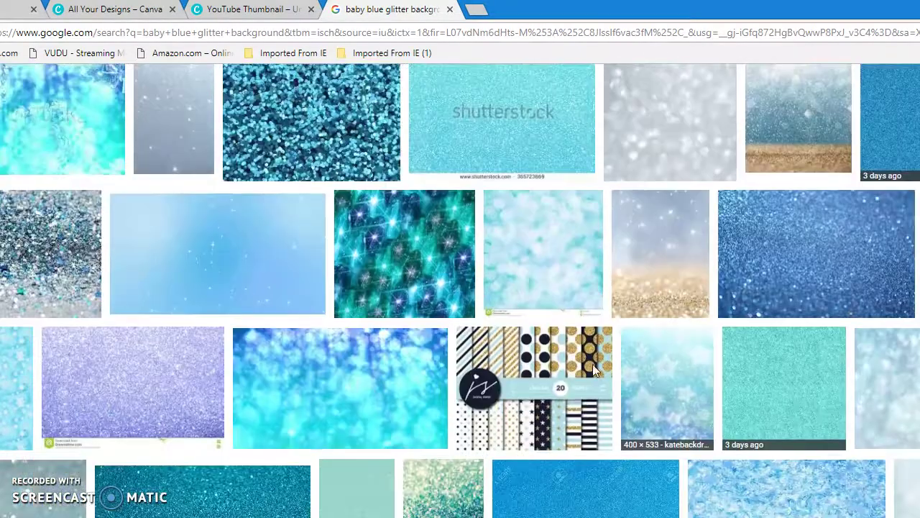
scroll(592, 363, down, 2)
scroll(584, 357, down, 8)
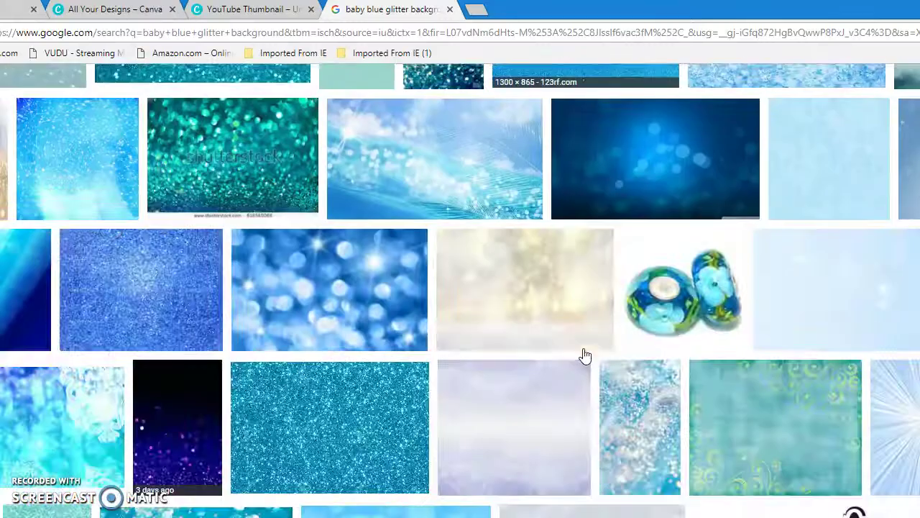
scroll(585, 357, down, 3)
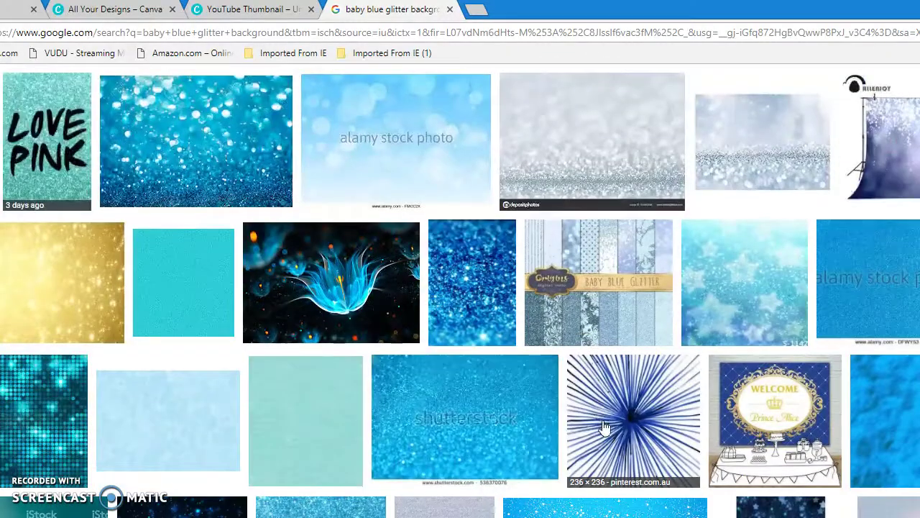
scroll(617, 396, down, 1)
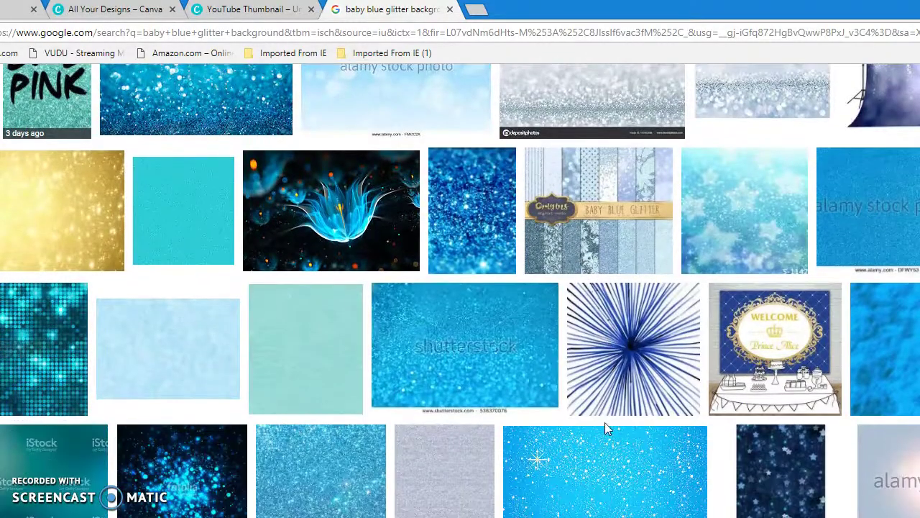
scroll(608, 427, down, 2)
scroll(616, 435, down, 2)
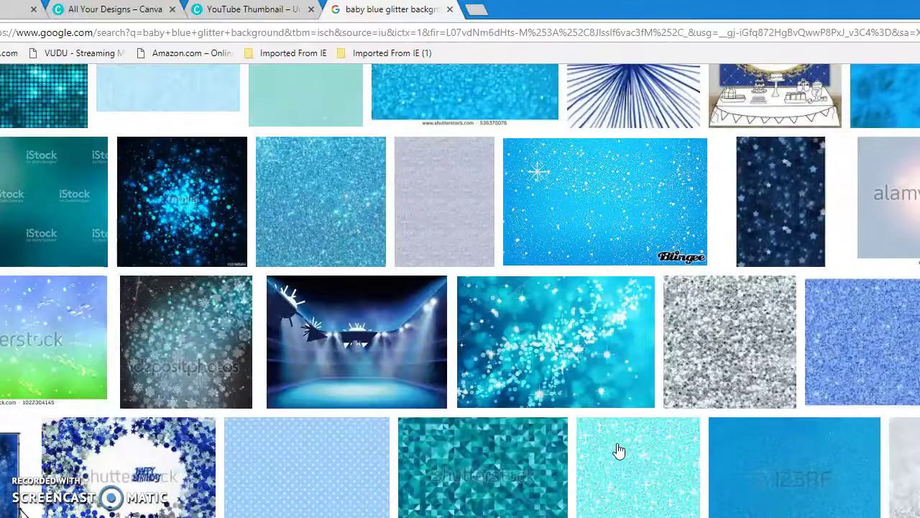
scroll(606, 481, down, 2)
scroll(606, 482, down, 2)
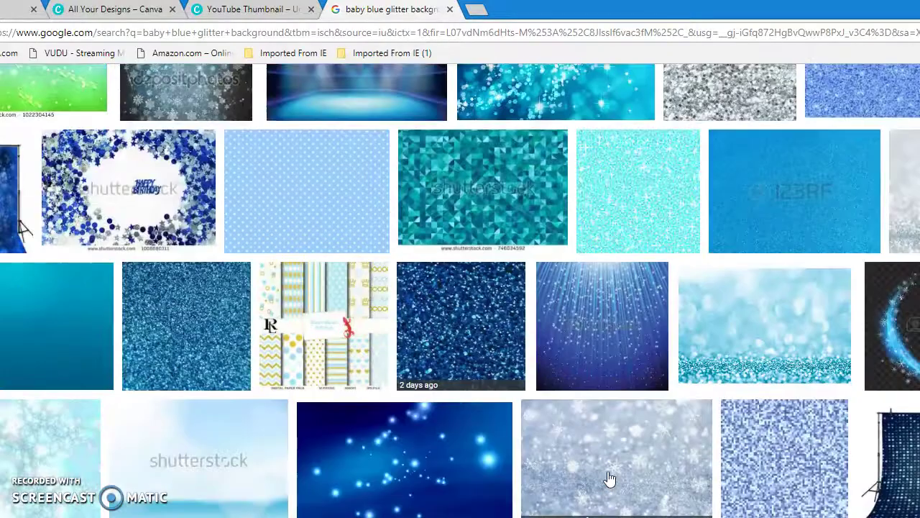
scroll(611, 467, down, 4)
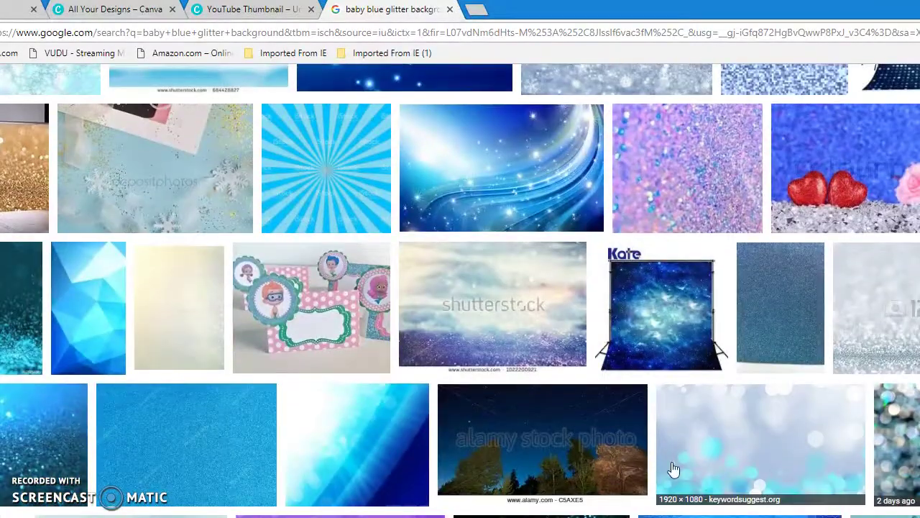
scroll(683, 476, up, 1)
scroll(460, 287, up, 1)
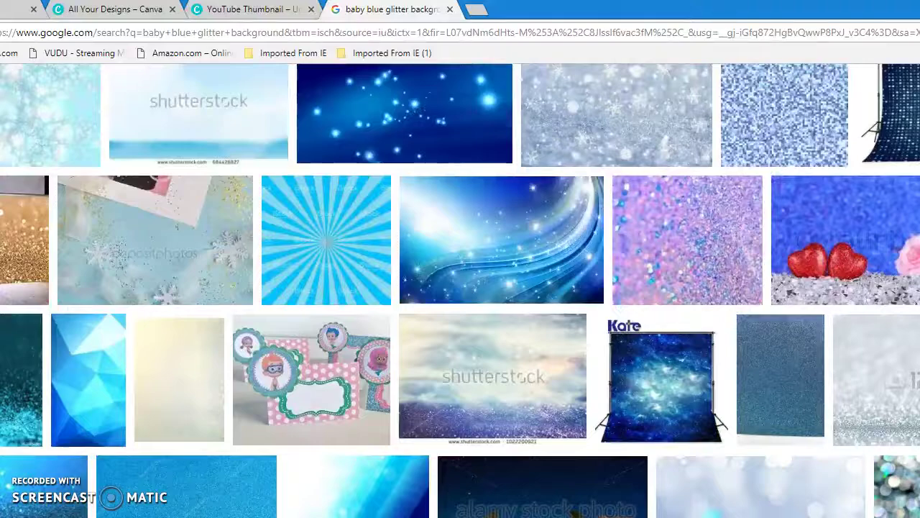
scroll(460, 287, down, 4)
scroll(461, 287, down, 9)
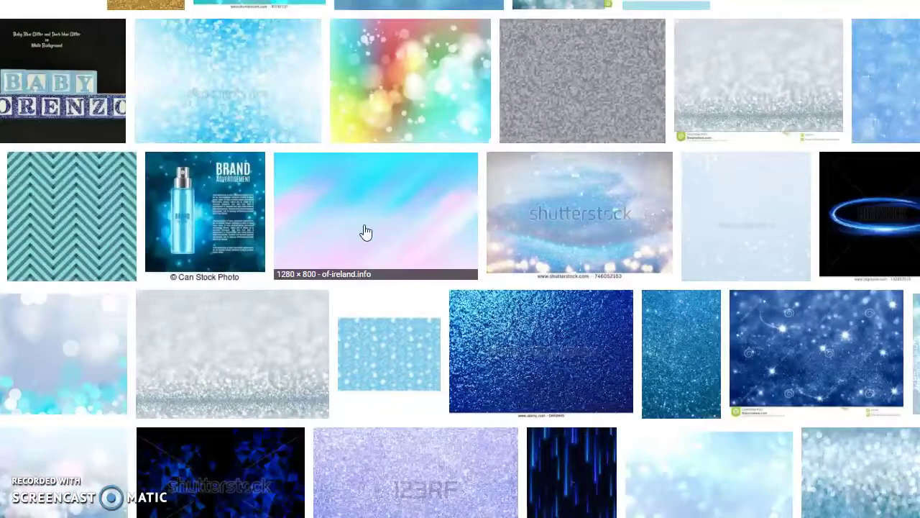
Step: Save the pastel blue-and-pink glitter wallpaper to Downloads as 'Baby blue glitter thumbnail'
click(438, 223)
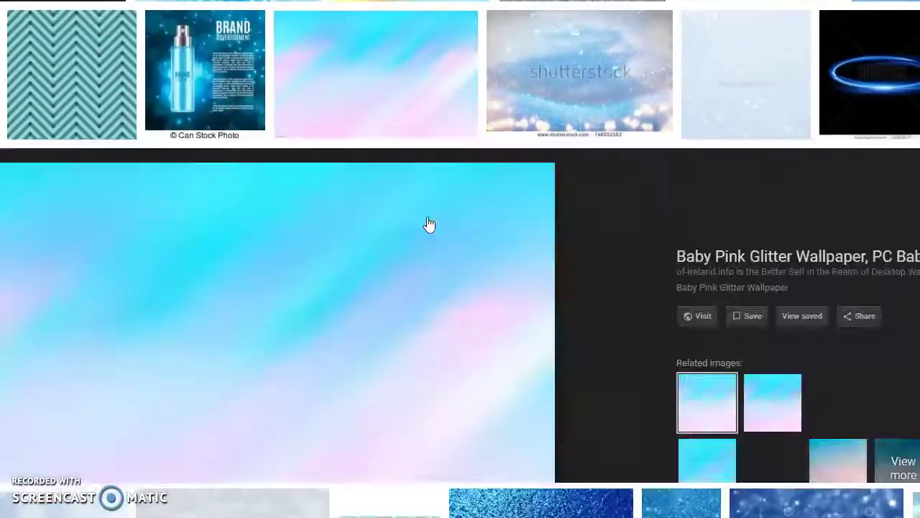
right_click(439, 325)
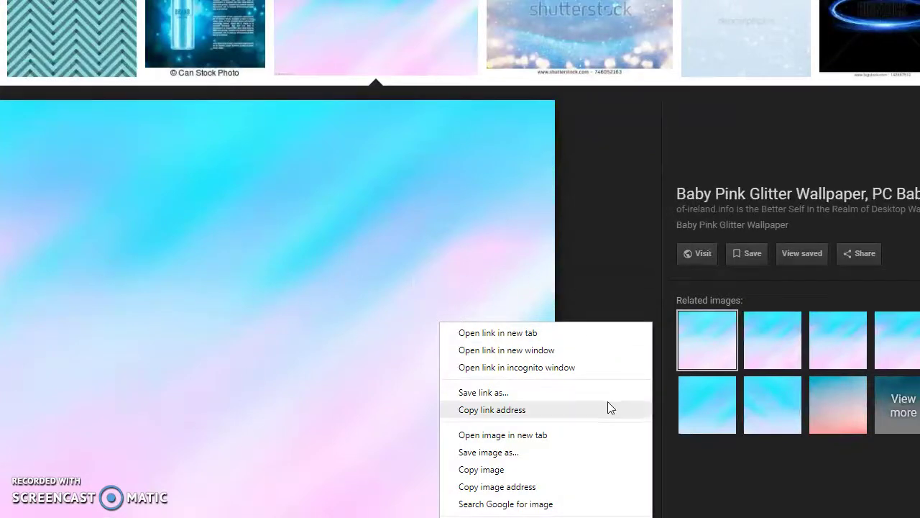
click(532, 454)
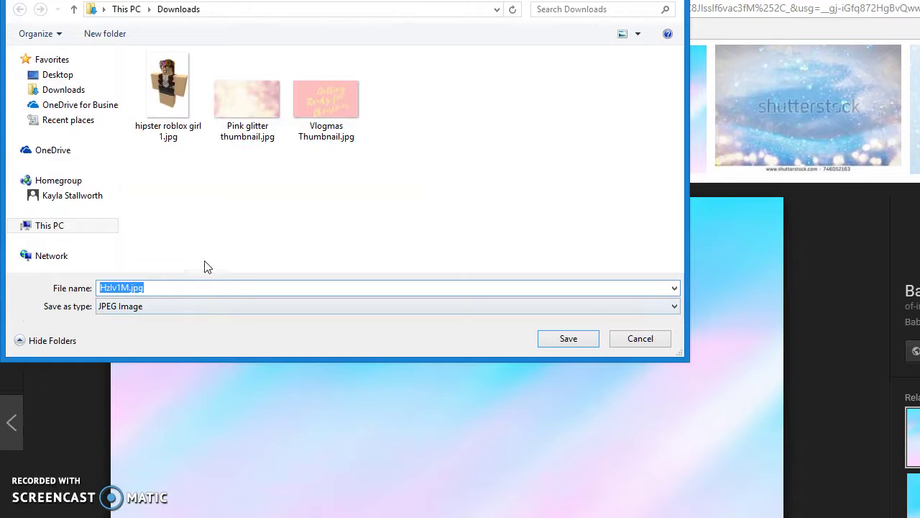
key(BackSpace)
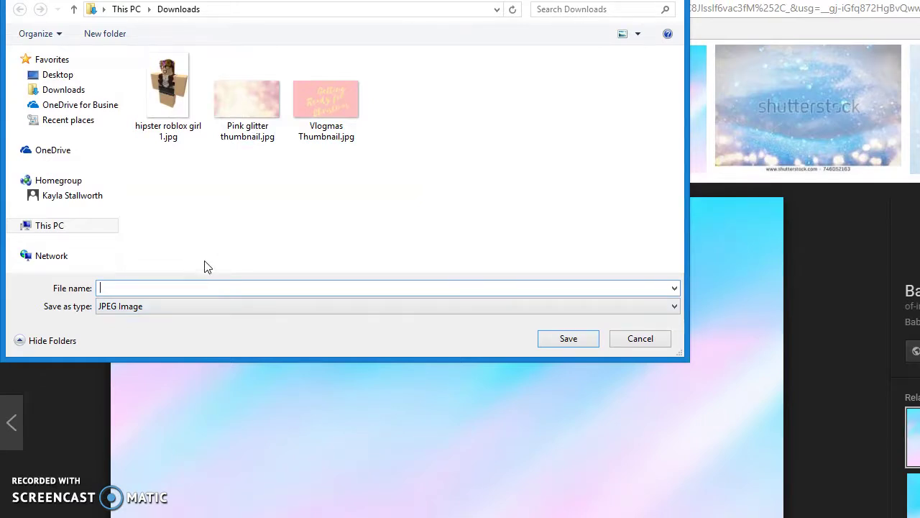
text(Baby blue glitter thumbnail)
key(Return)
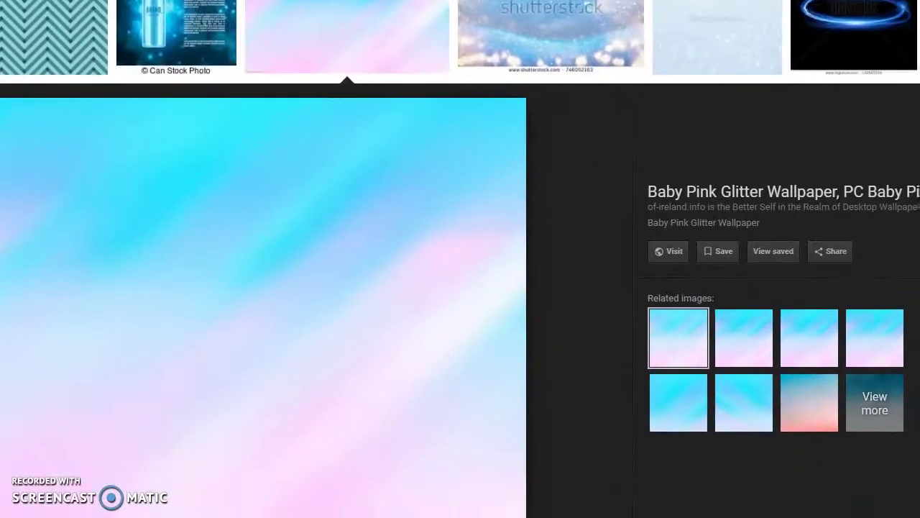
scroll(685, 437, up, 5)
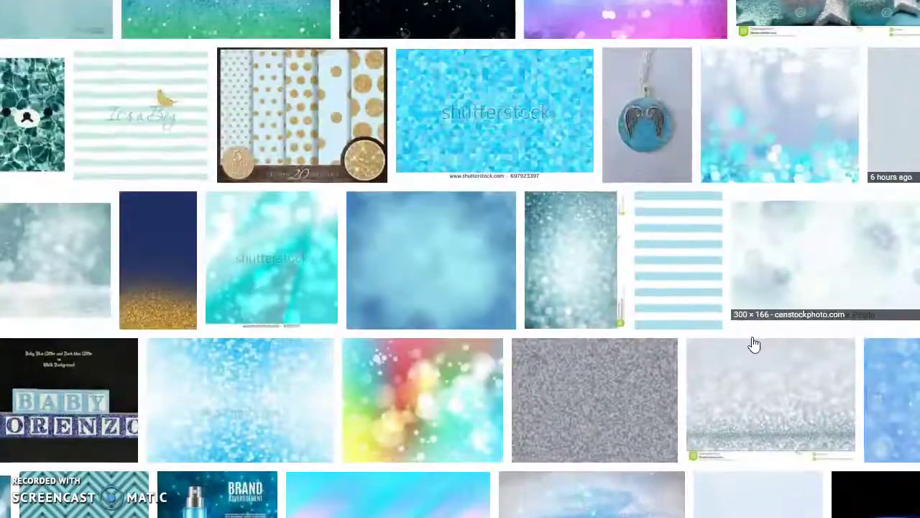
scroll(753, 342, down, 2)
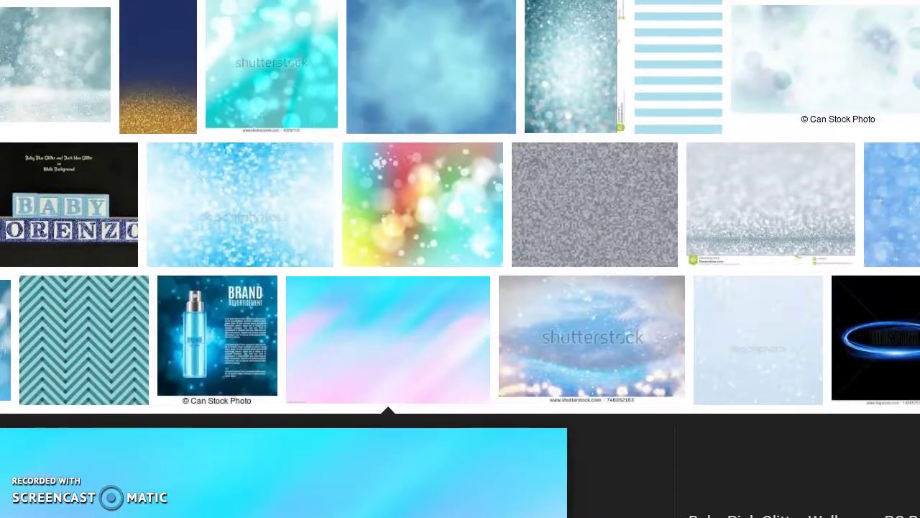
scroll(127, 150, up, 5)
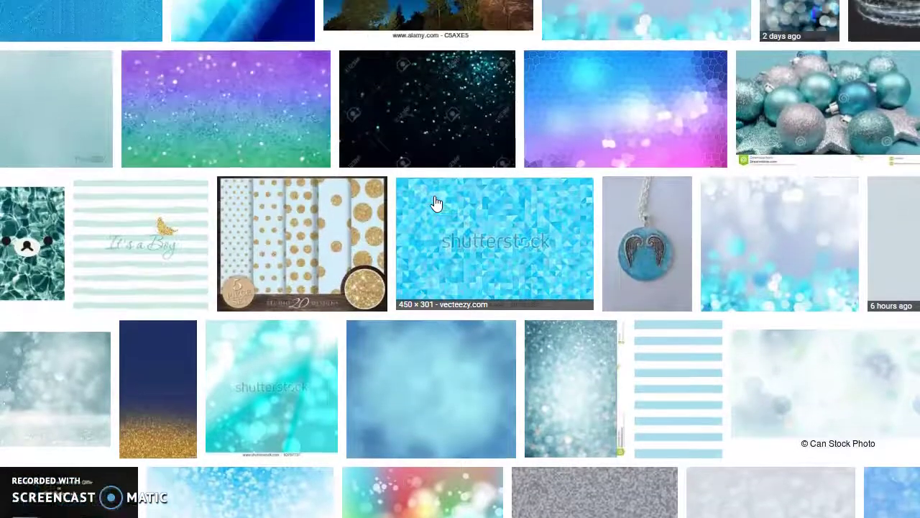
scroll(437, 204, up, 2)
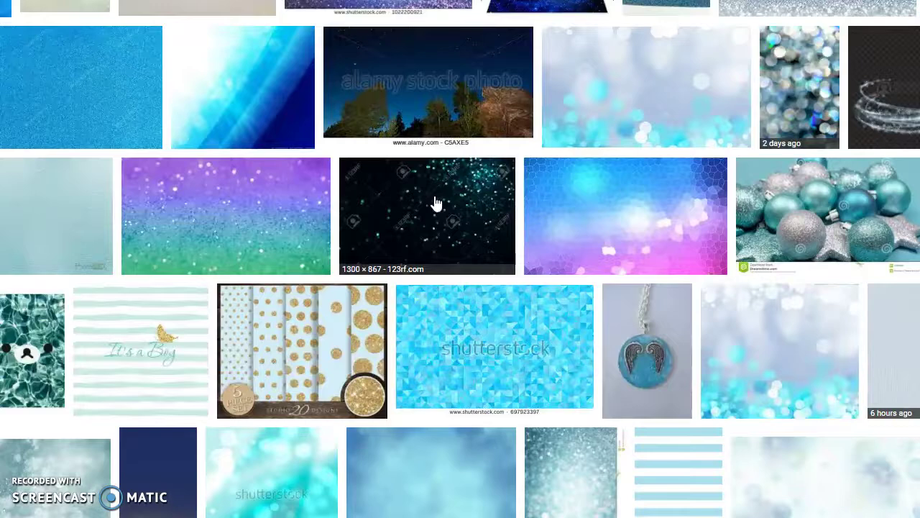
scroll(436, 204, up, 2)
scroll(435, 192, up, 1)
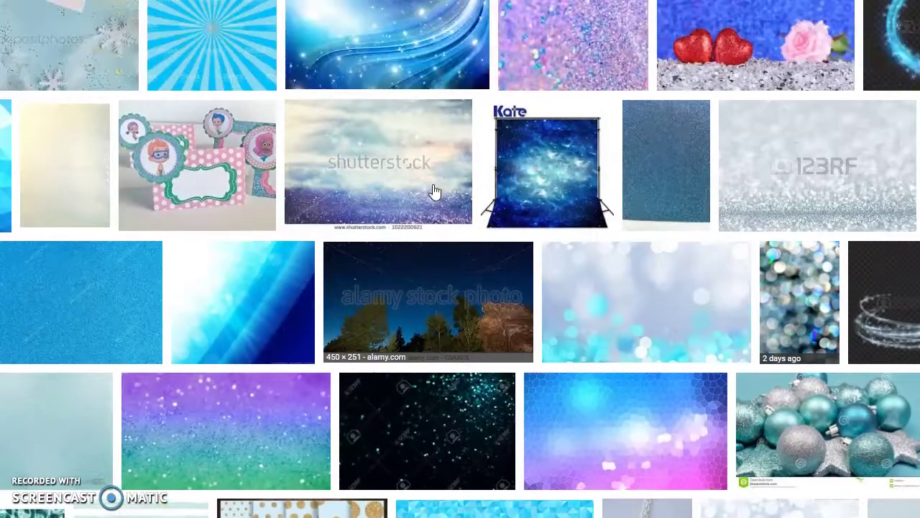
scroll(431, 188, up, 4)
scroll(428, 183, up, 1)
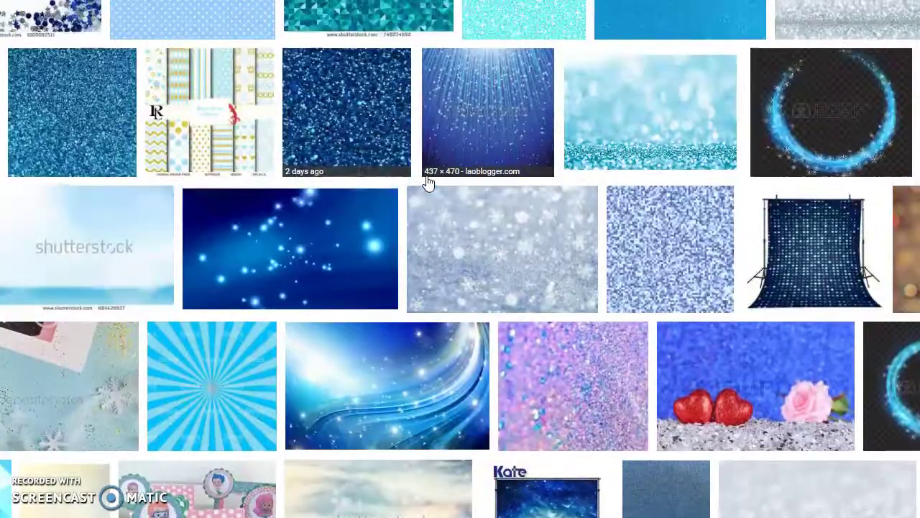
scroll(488, 168, up, 1)
scroll(491, 170, up, 1)
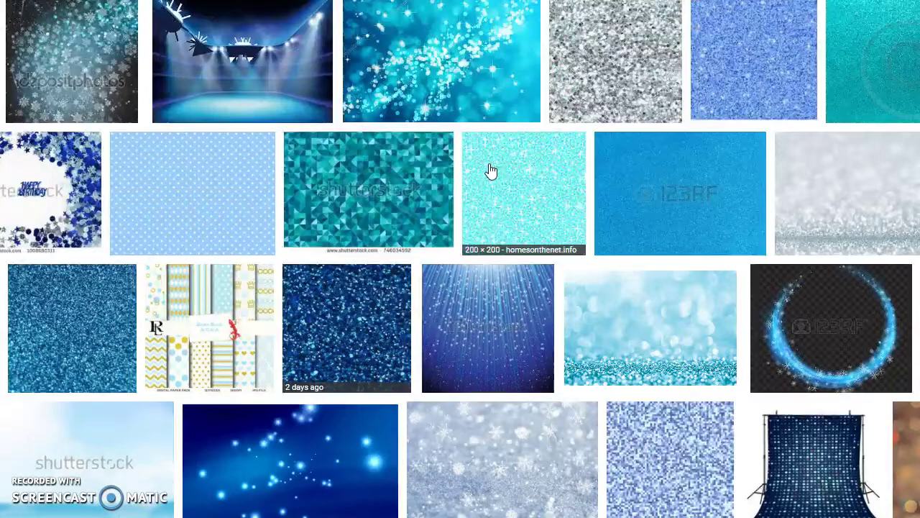
scroll(436, 194, up, 5)
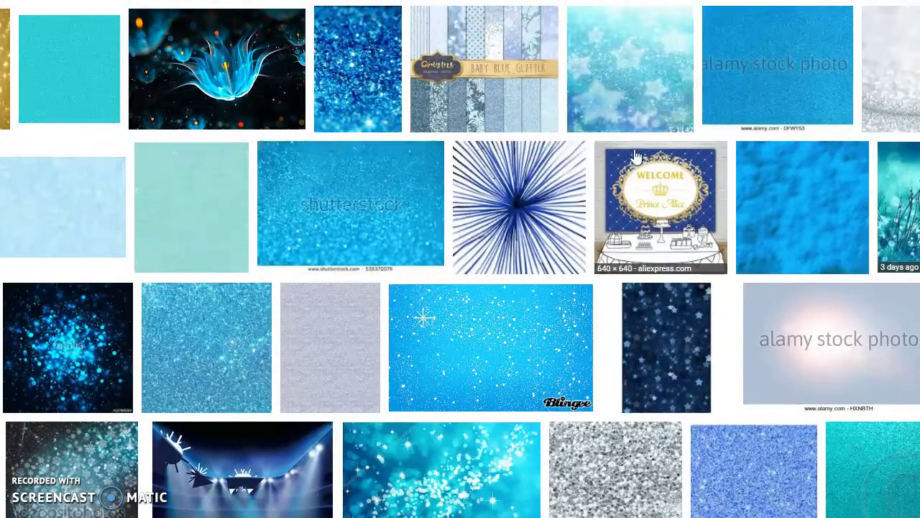
scroll(218, 189, up, 3)
scroll(217, 281, down, 2)
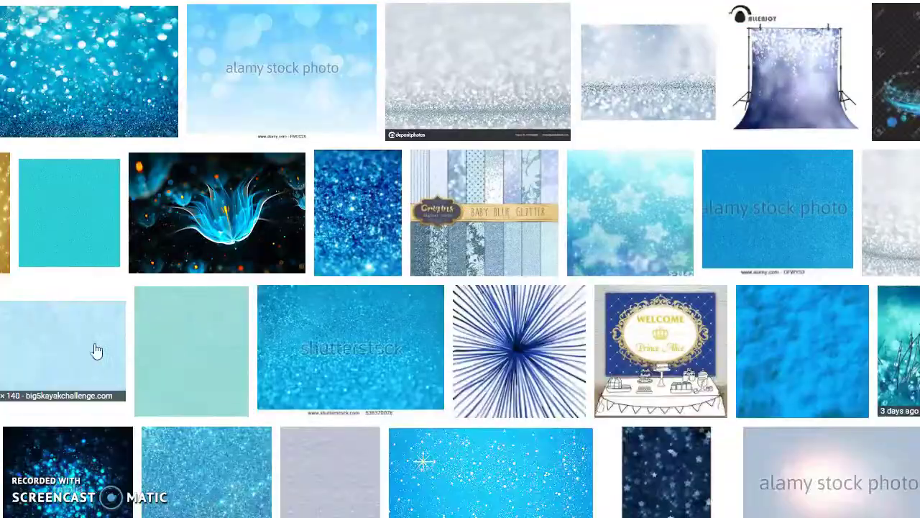
Step: Browse pale light-blue, bokeh, Pale Blue Wallpaper and Clouds Blue Pattern images, then close the preview
click(54, 354)
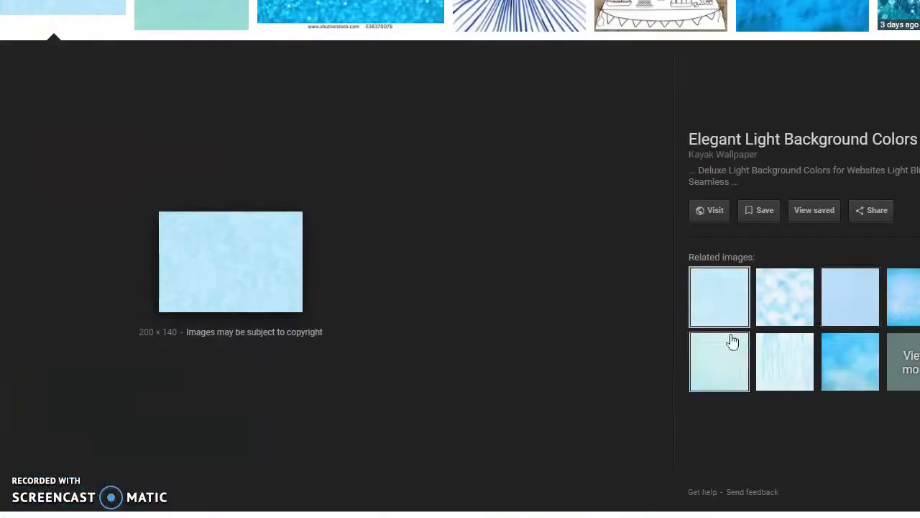
click(769, 387)
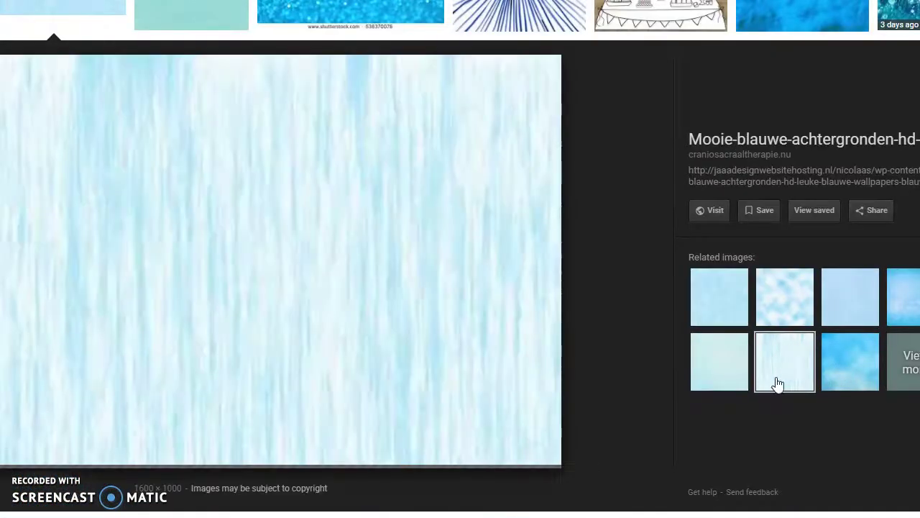
click(853, 375)
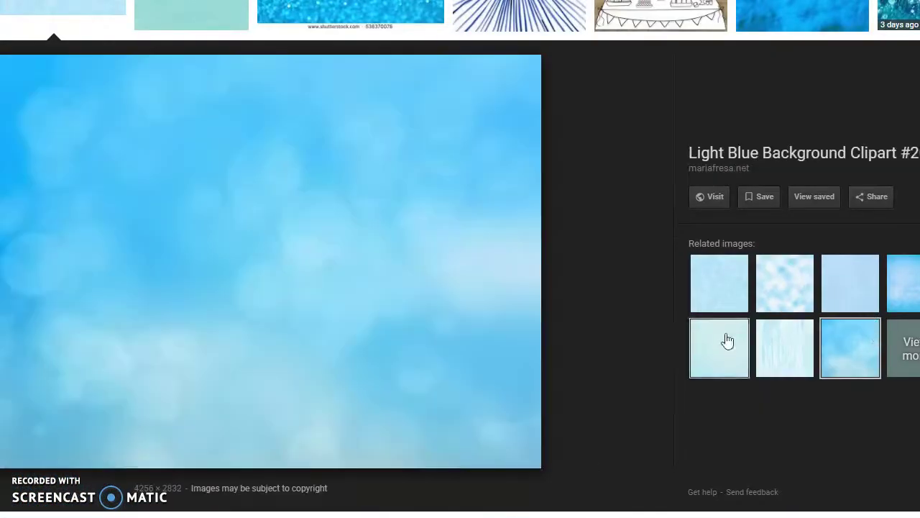
click(857, 288)
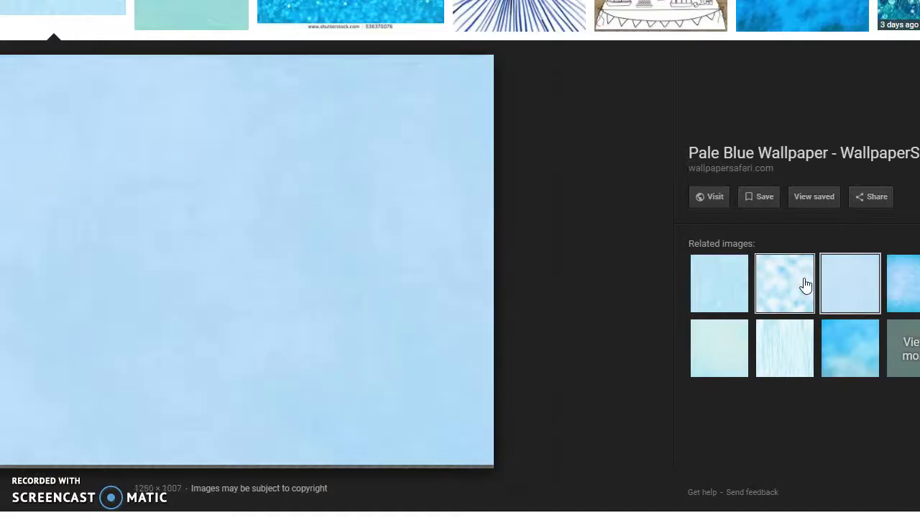
click(803, 286)
scroll(565, 162, up, 1)
scroll(564, 162, up, 3)
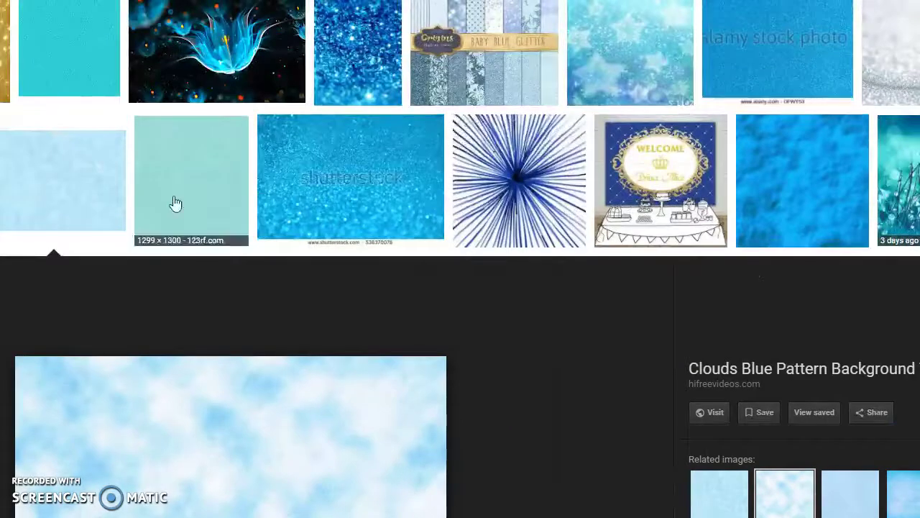
click(62, 176)
Step: Open Light Blue Winter Glitter Background and follow related images to Light Blue Snowflakes And Glitter
scroll(441, 227, up, 1)
scroll(441, 227, down, 4)
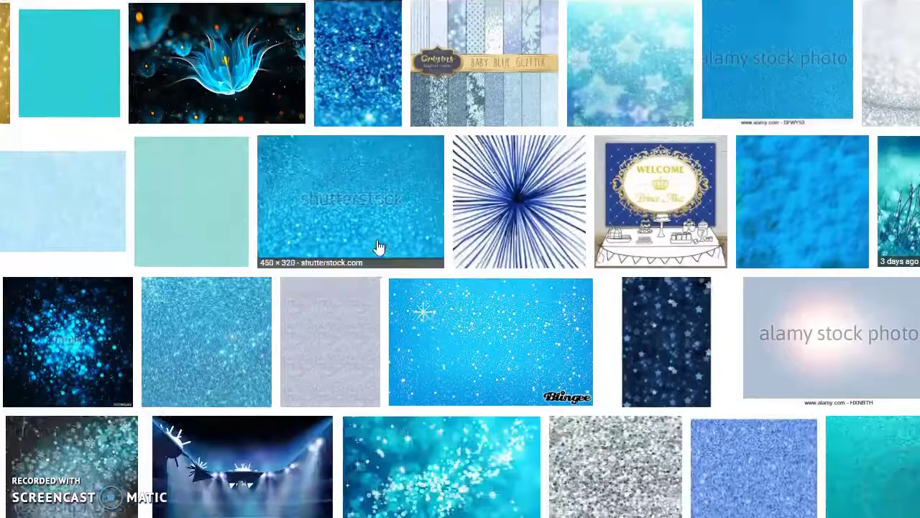
scroll(748, 234, up, 1)
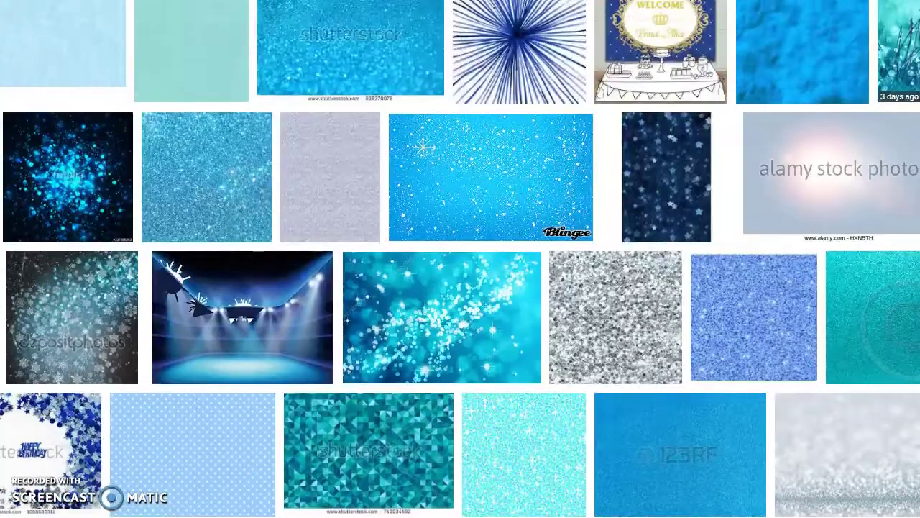
click(751, 230)
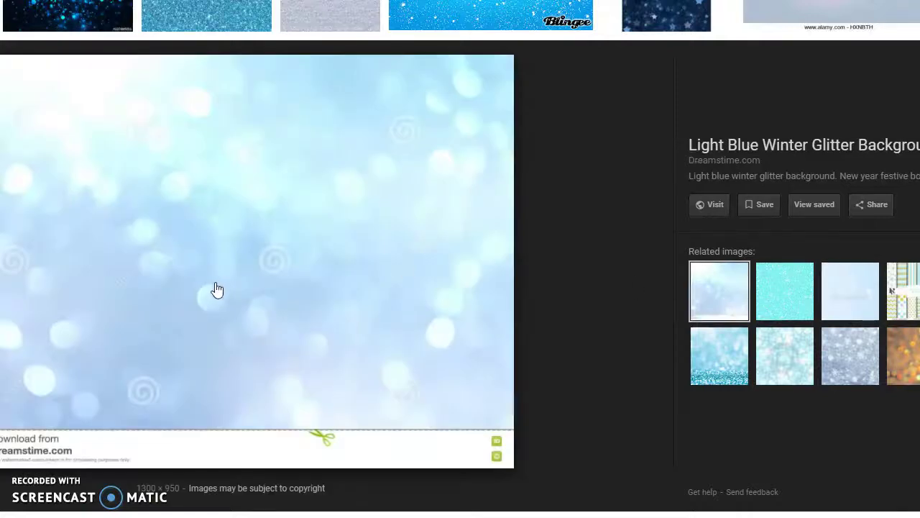
right_click(311, 296)
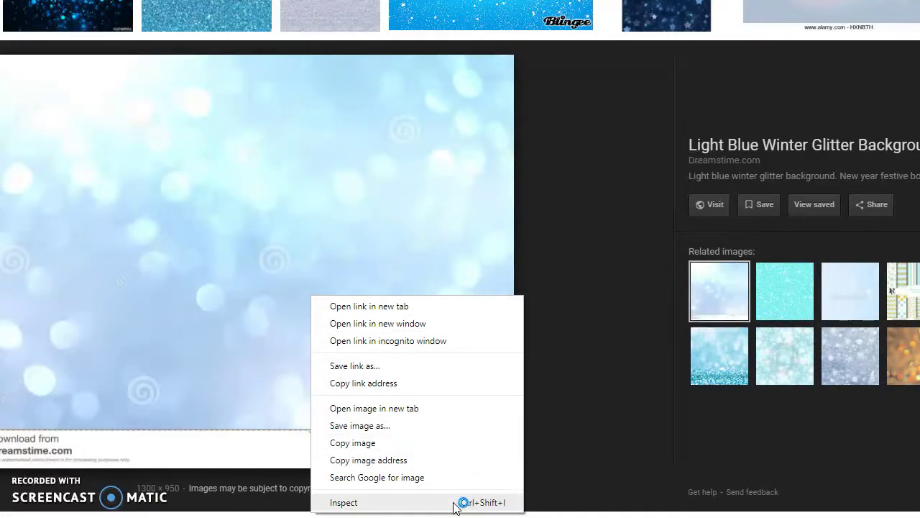
click(591, 399)
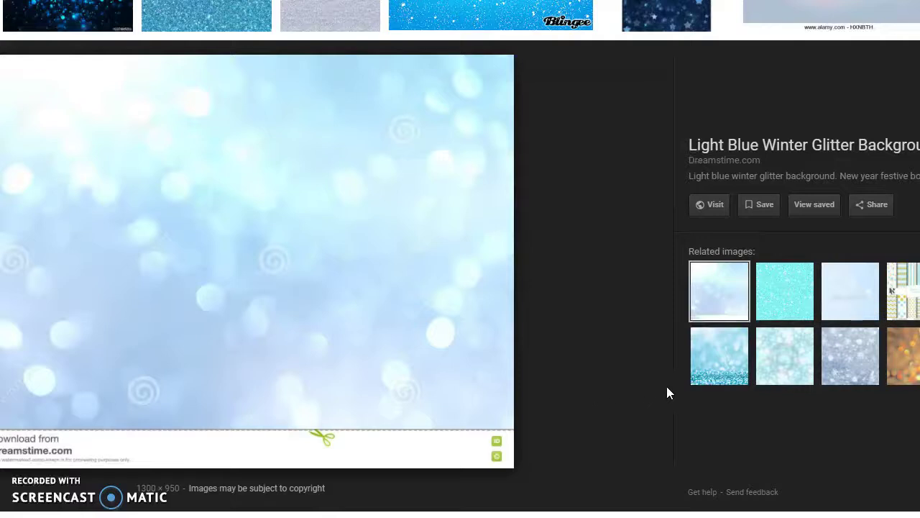
click(791, 353)
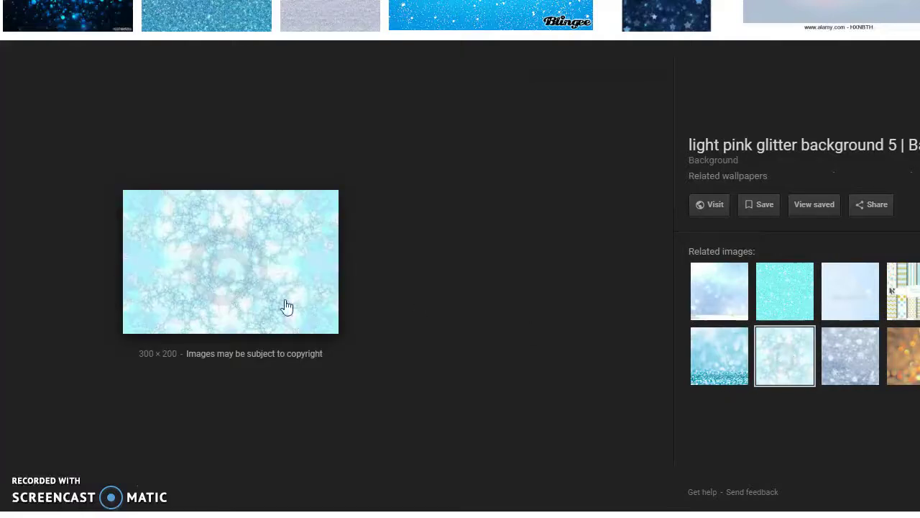
click(842, 351)
Step: Start Save image as for the snowflake image, clear its file name, and close the dialog
right_click(321, 189)
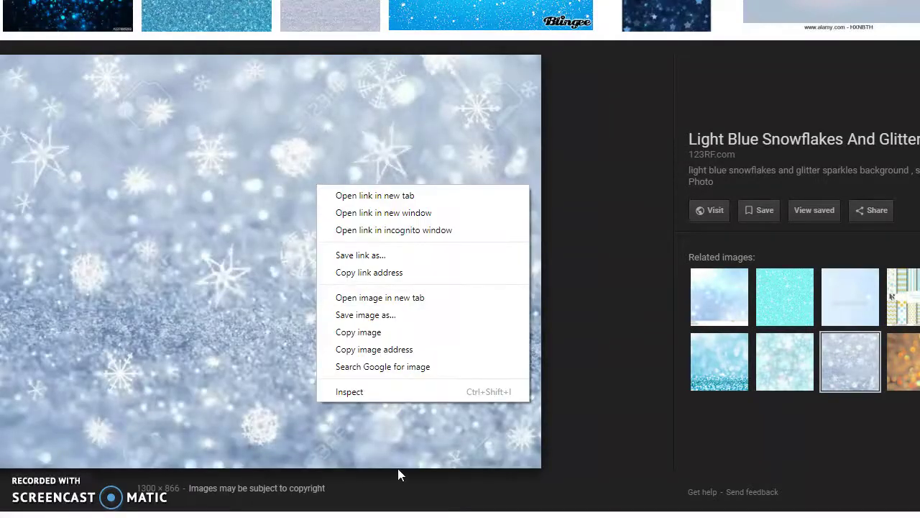
click(372, 314)
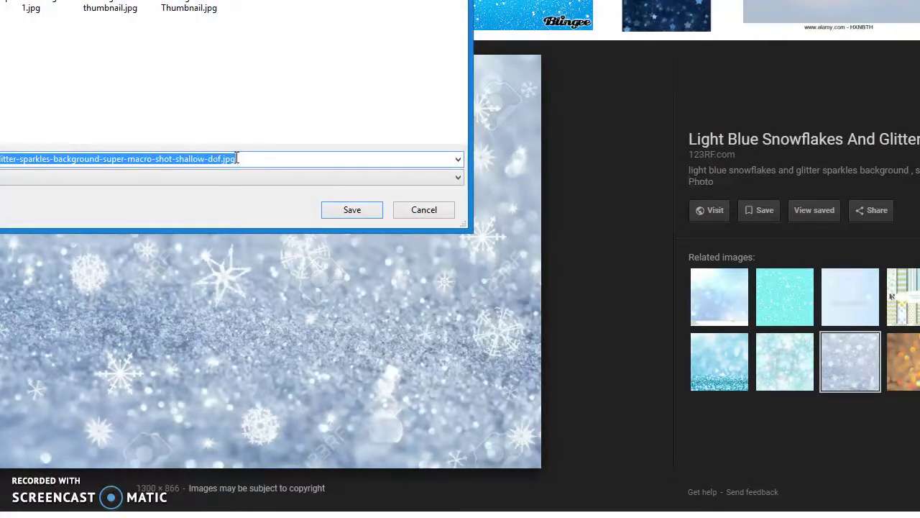
key(BackSpace)
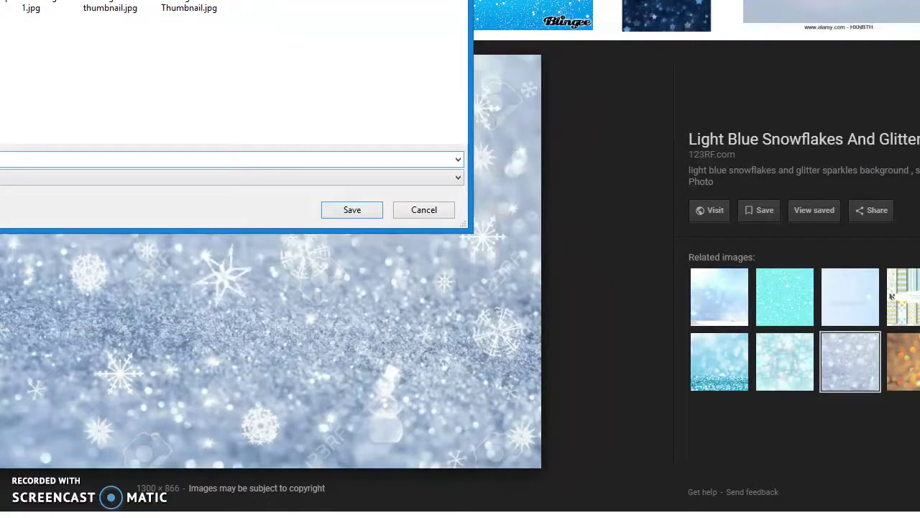
key(Return)
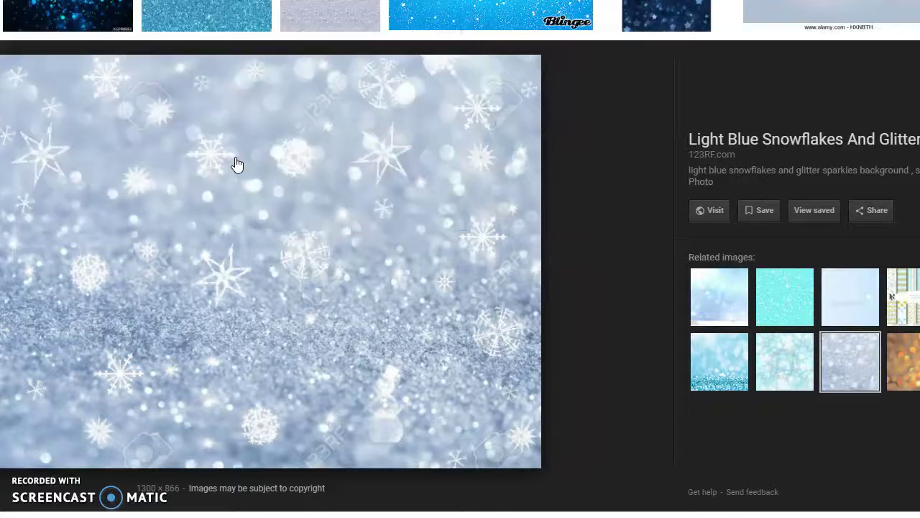
Step: Scroll through further rows of aqua and turquoise glitter backgrounds
scroll(230, 199, up, 10)
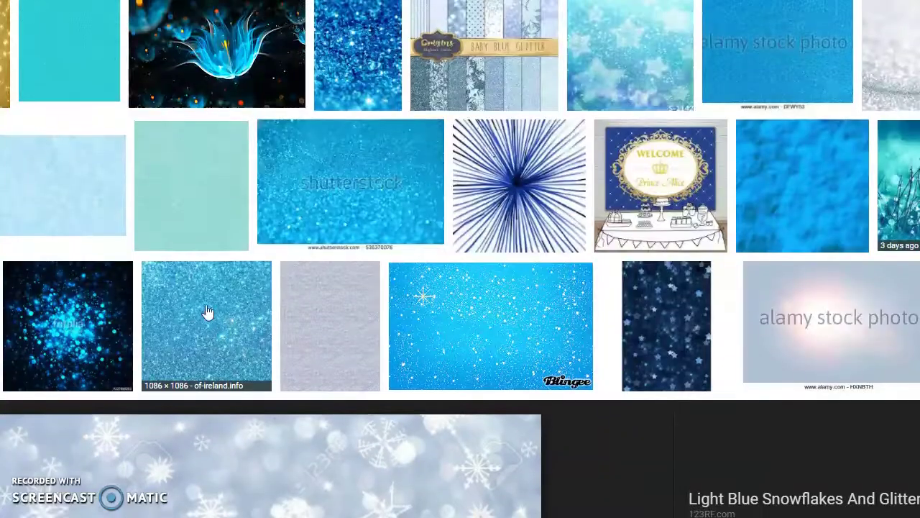
scroll(246, 175, up, 10)
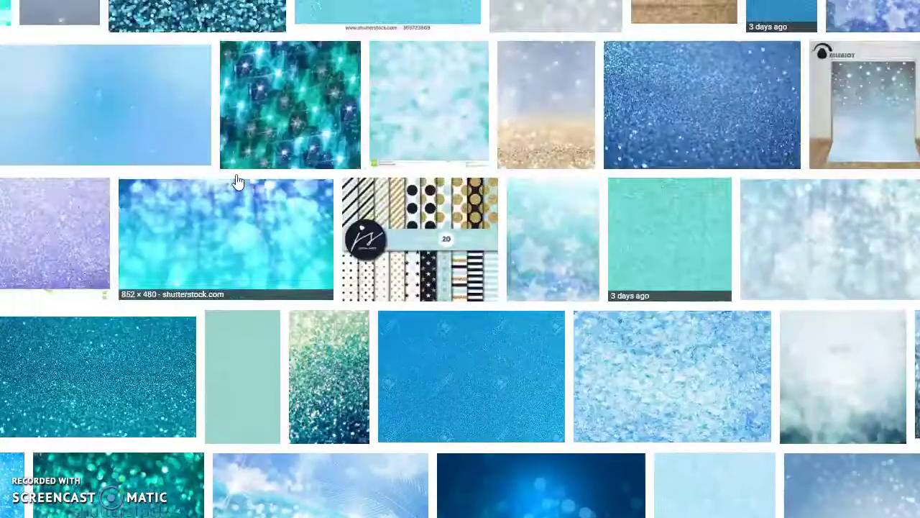
scroll(150, 185, down, 2)
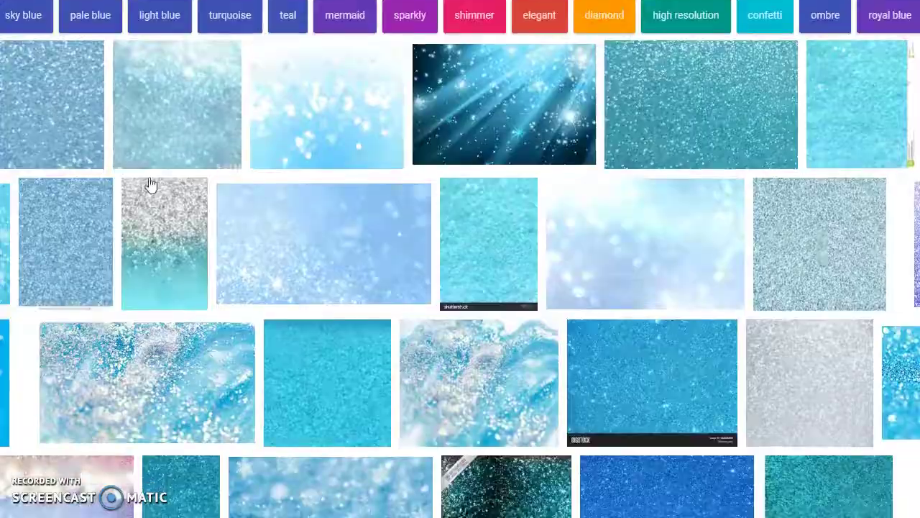
scroll(139, 191, up, 2)
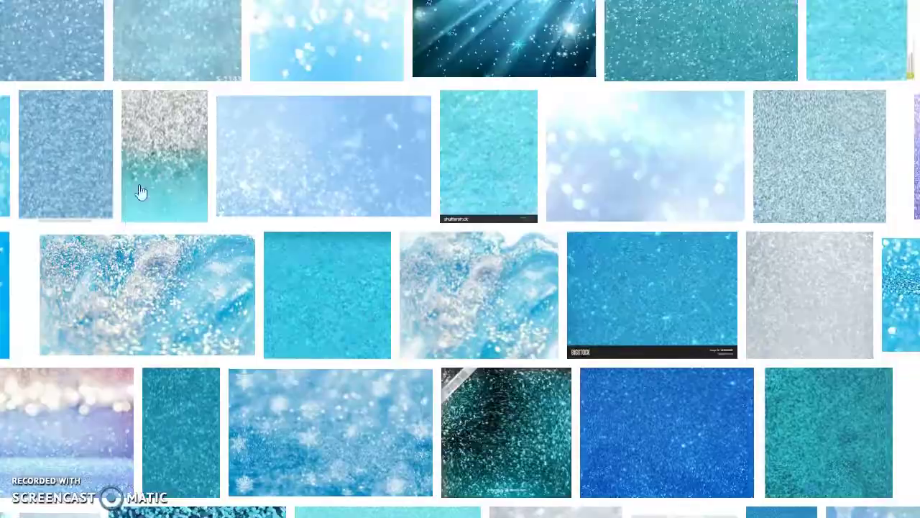